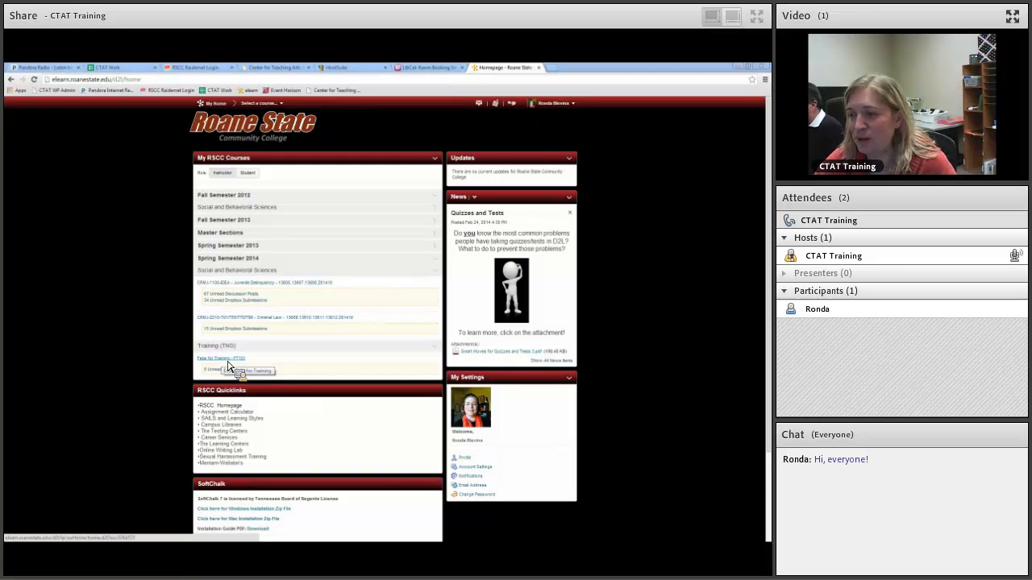
Open the Fake for Training course and go to its Classlist
drag(228, 365, 230, 368)
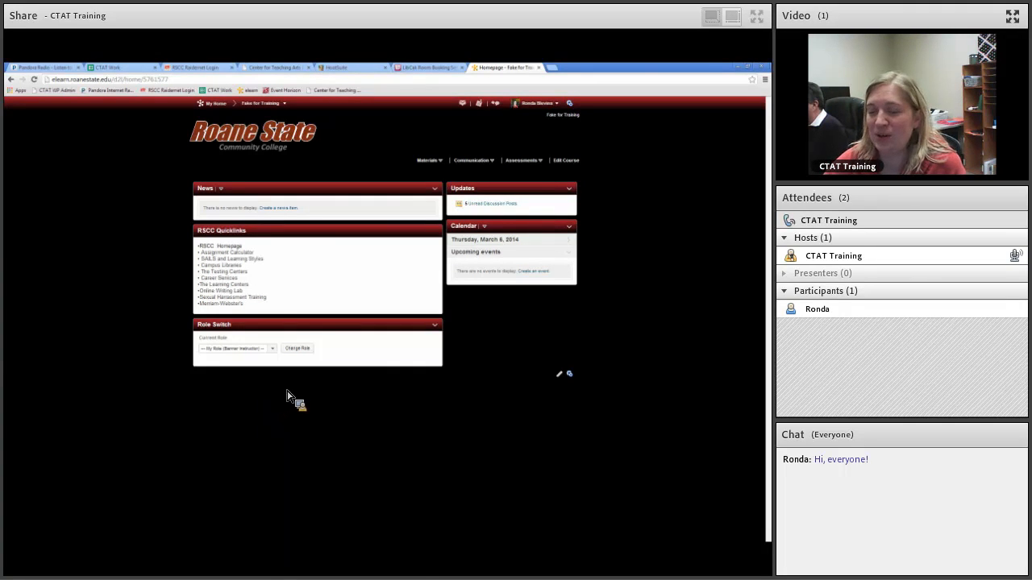
click(222, 189)
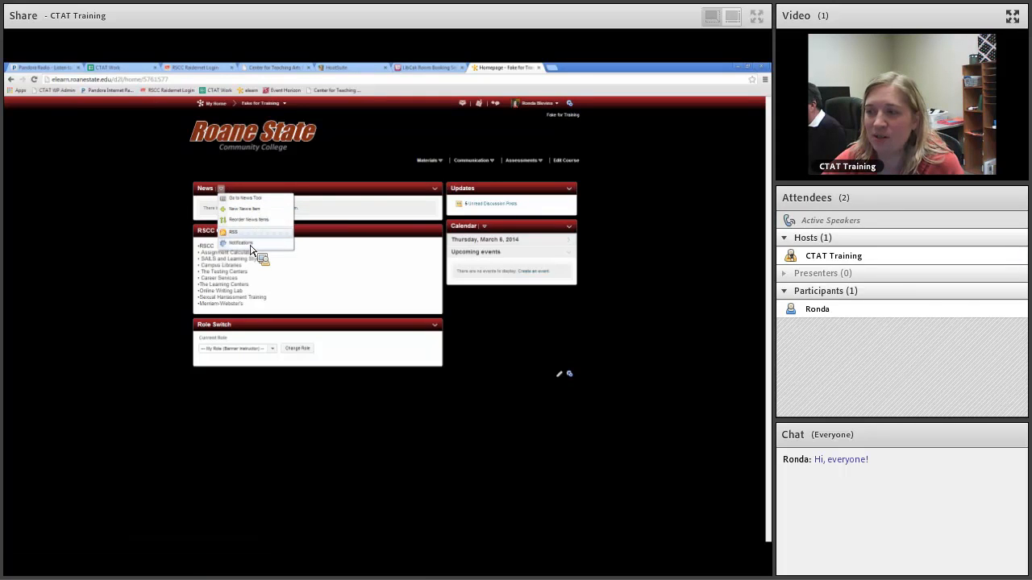
click(301, 177)
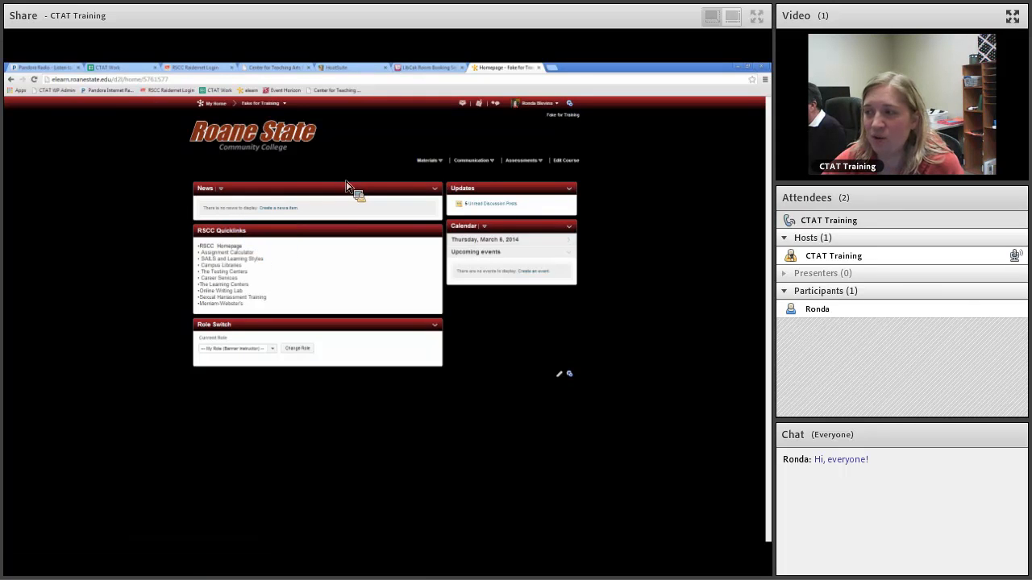
click(444, 165)
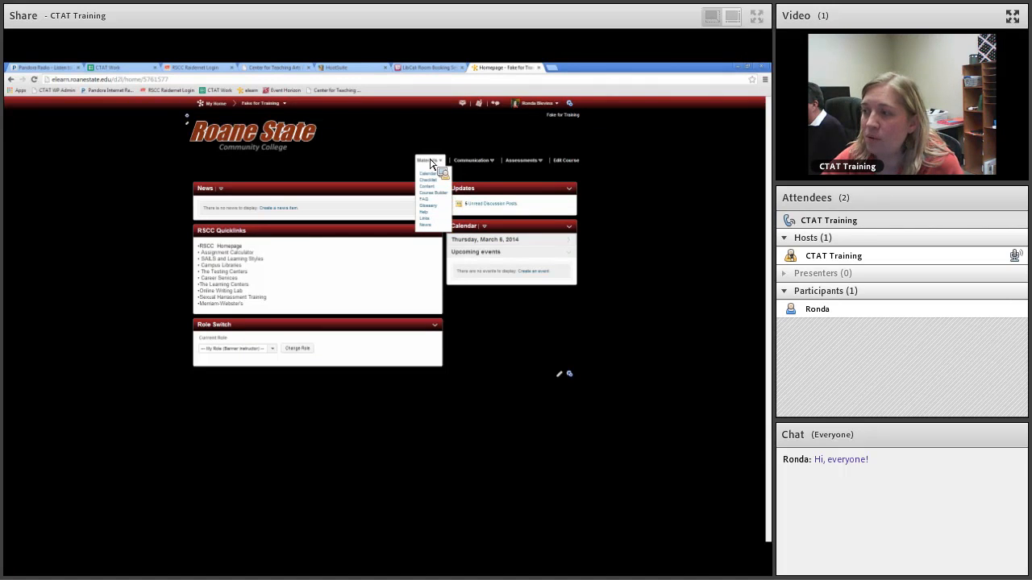
click(491, 162)
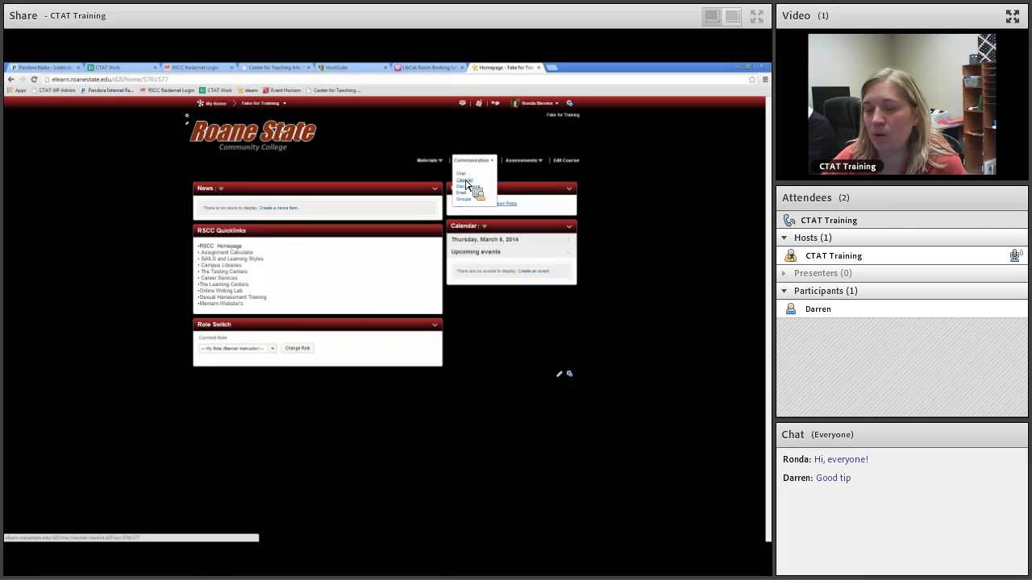
click(466, 181)
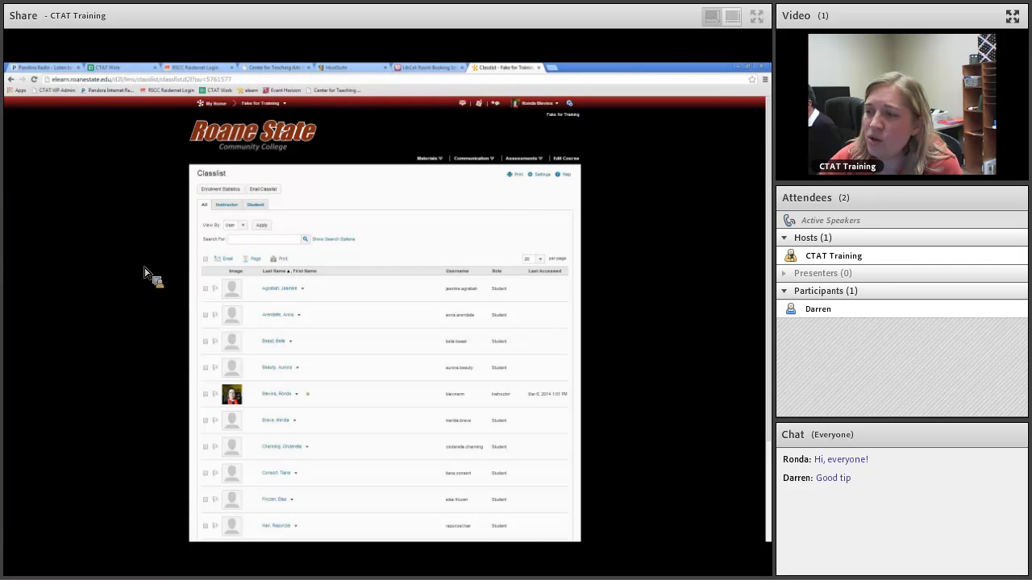
Sort the class list by first name
scroll(145, 274, down, 1)
scroll(145, 274, down, 2)
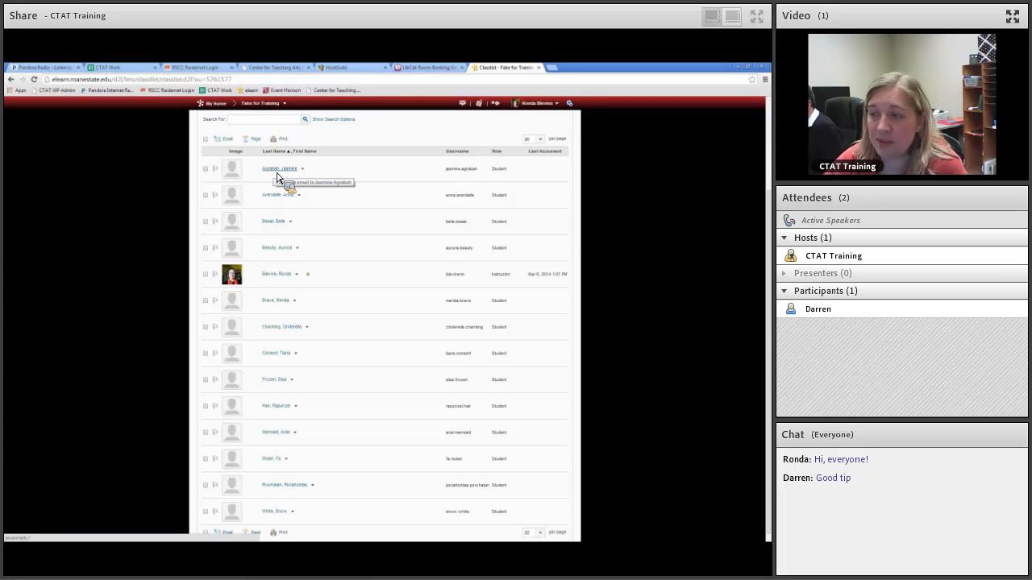
click(313, 153)
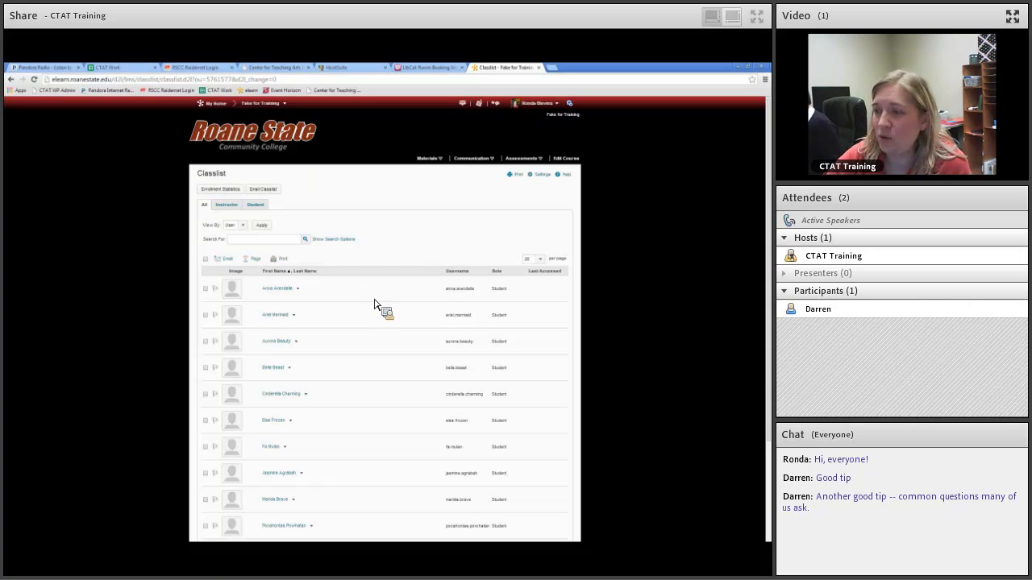
View the first listed student's progress summary and expand the Grades Received section
click(299, 290)
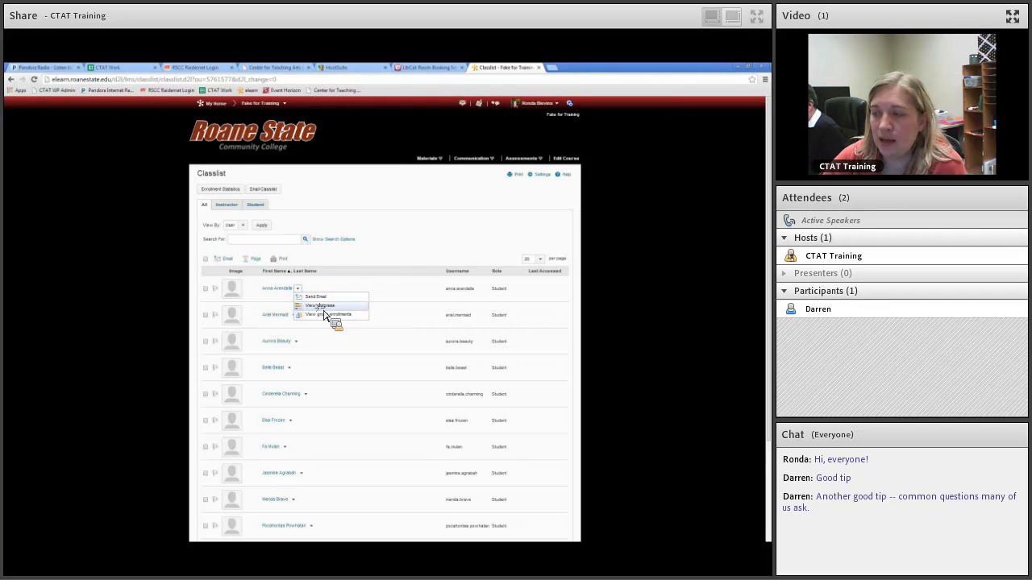
click(327, 314)
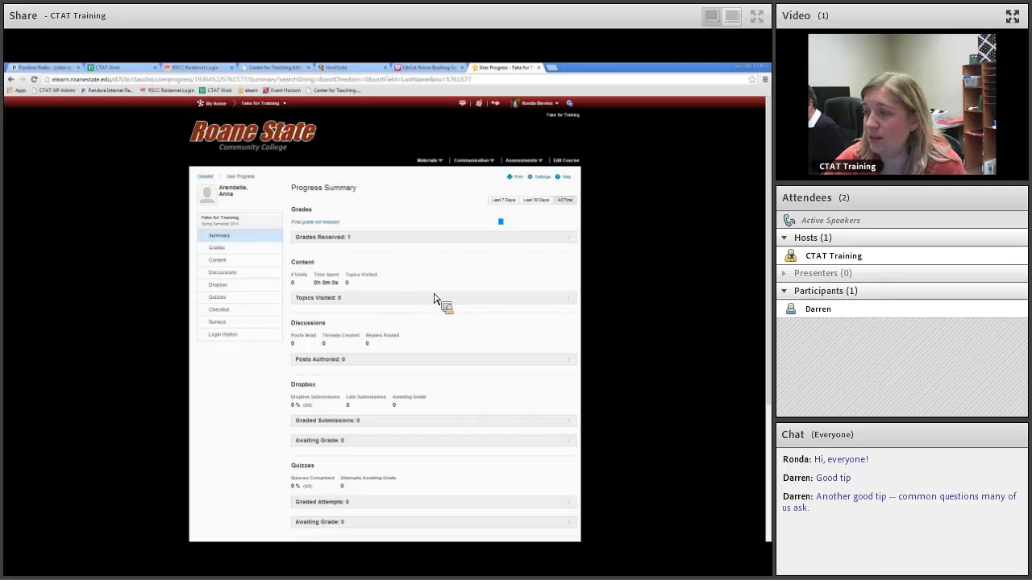
click(361, 238)
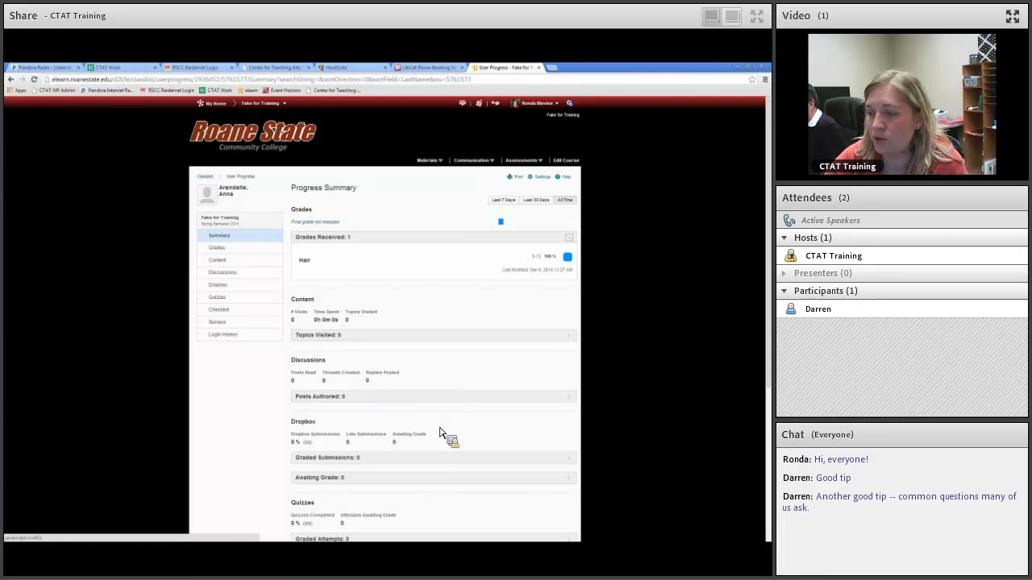
scroll(440, 434, down, 1)
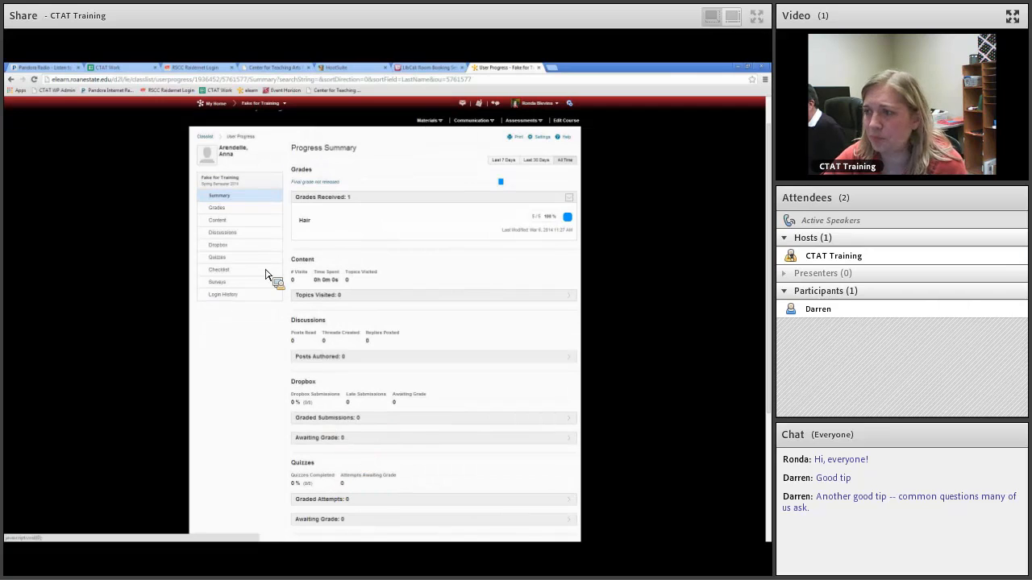
Return to the Classlist and look over the actions available for the first and third listed students
click(206, 137)
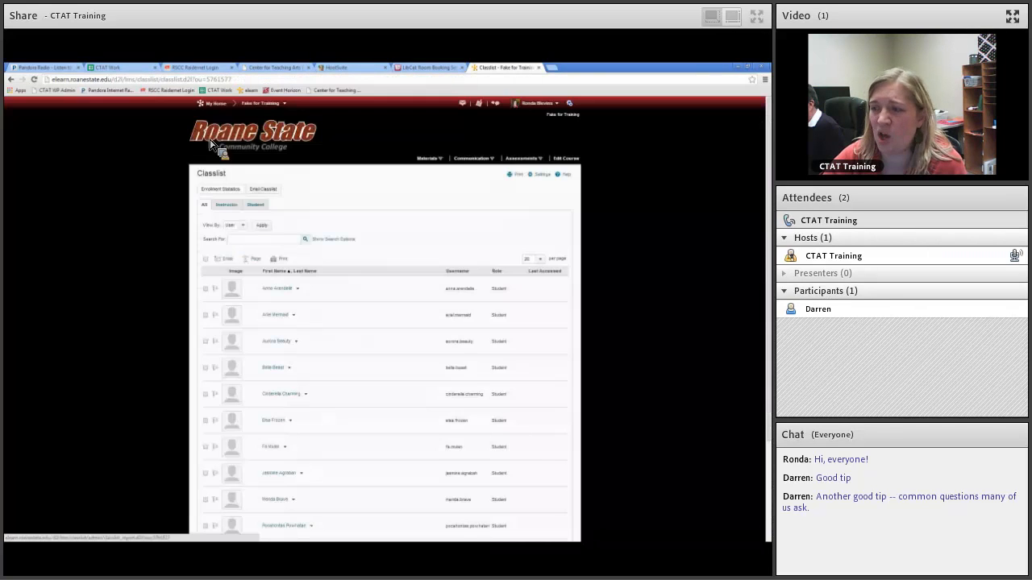
click(297, 289)
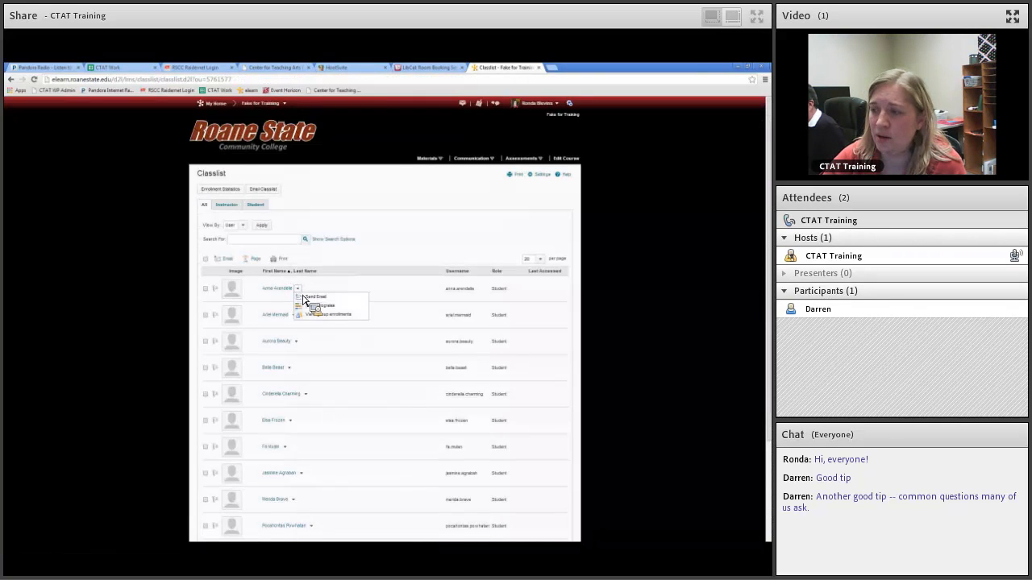
click(121, 308)
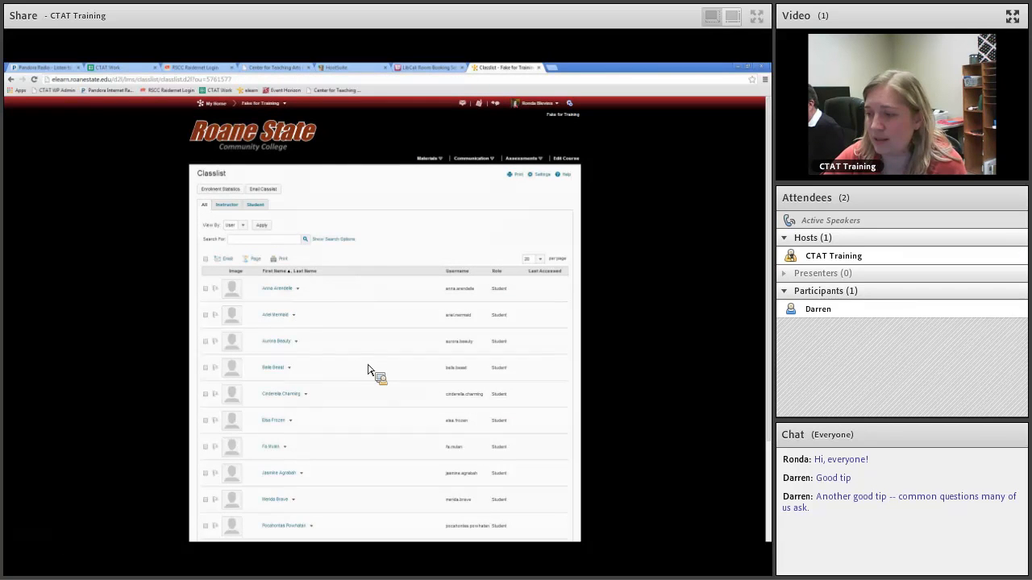
click(296, 342)
click(311, 360)
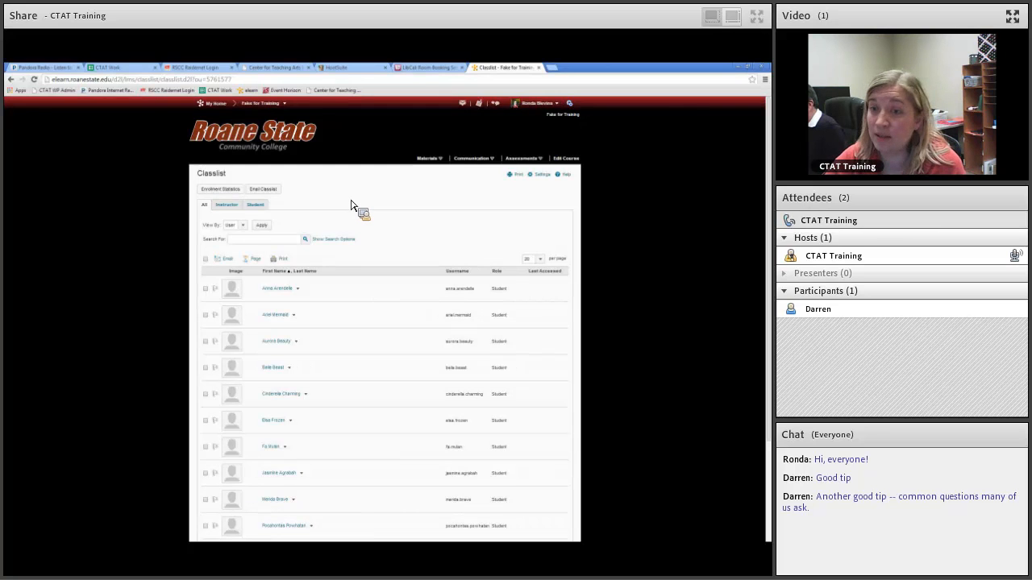
In Discussions, create a forum titled Prince that requires users to start a thread before reading and replying, and continue to a new topic
click(493, 158)
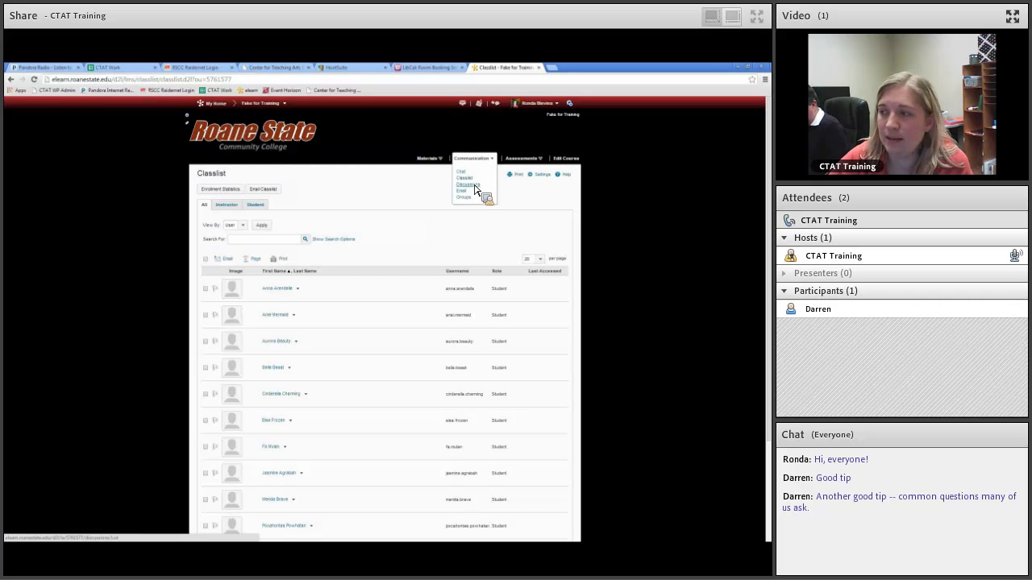
click(475, 186)
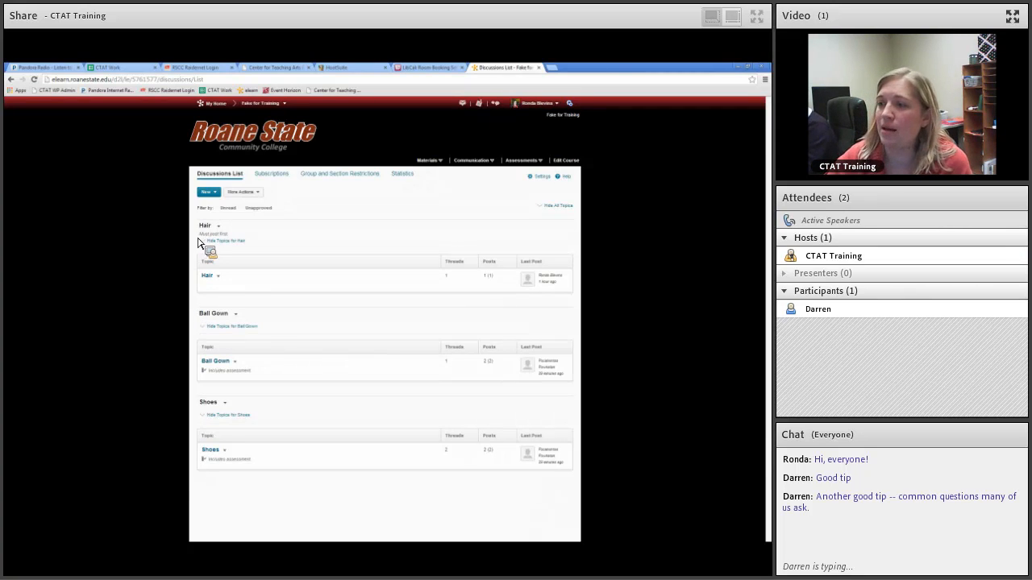
click(216, 193)
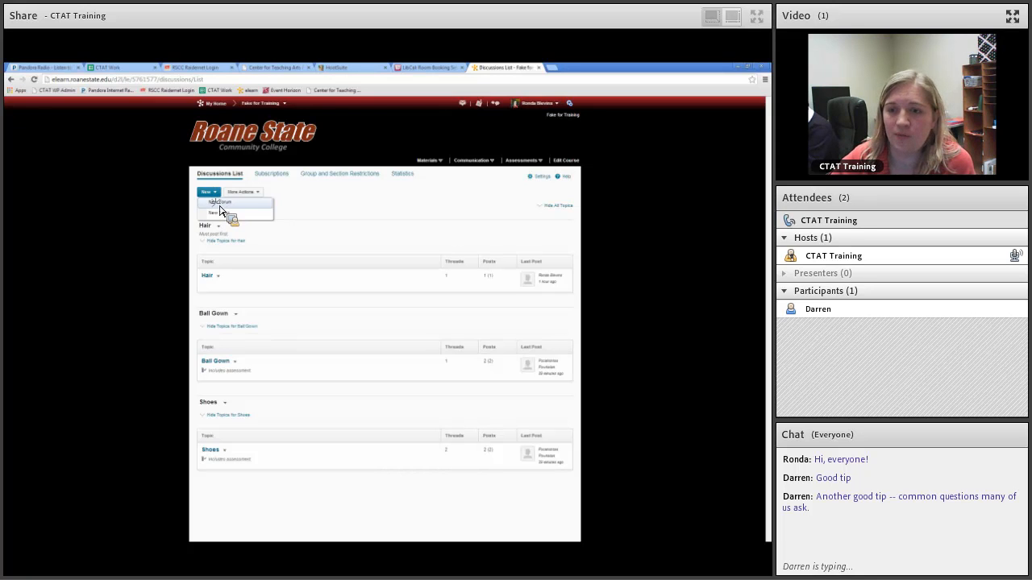
click(219, 204)
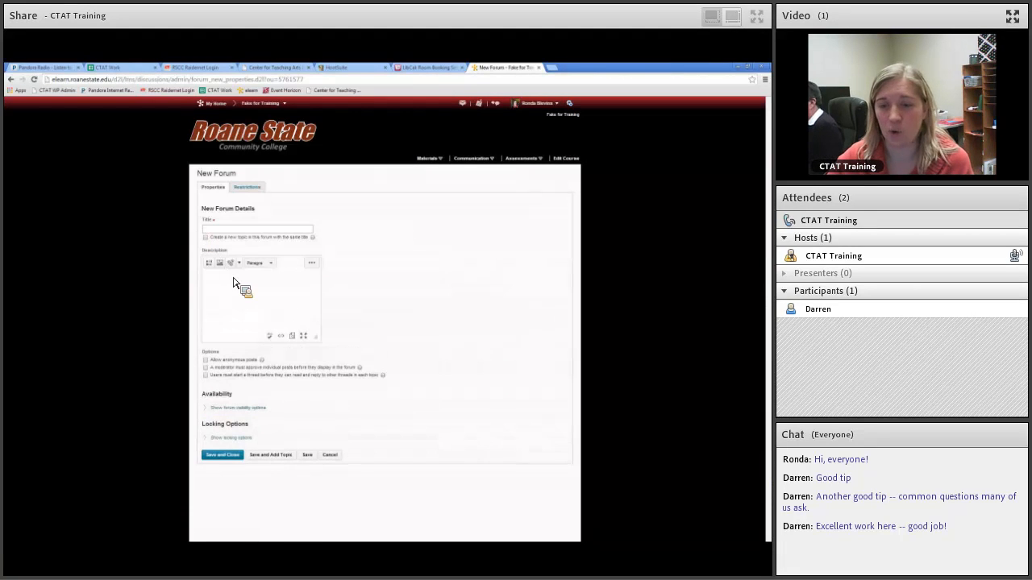
click(246, 231)
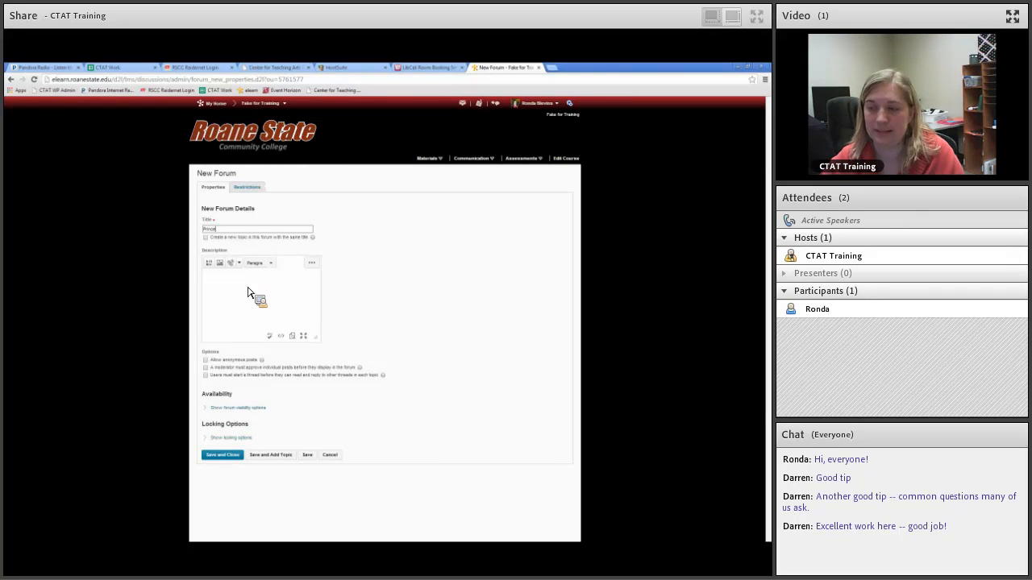
click(206, 238)
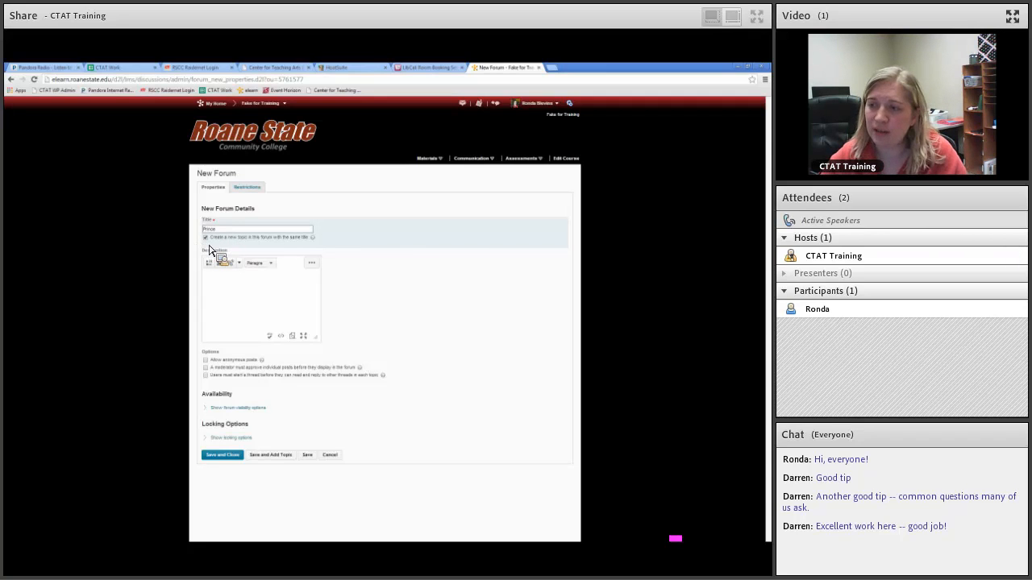
click(207, 240)
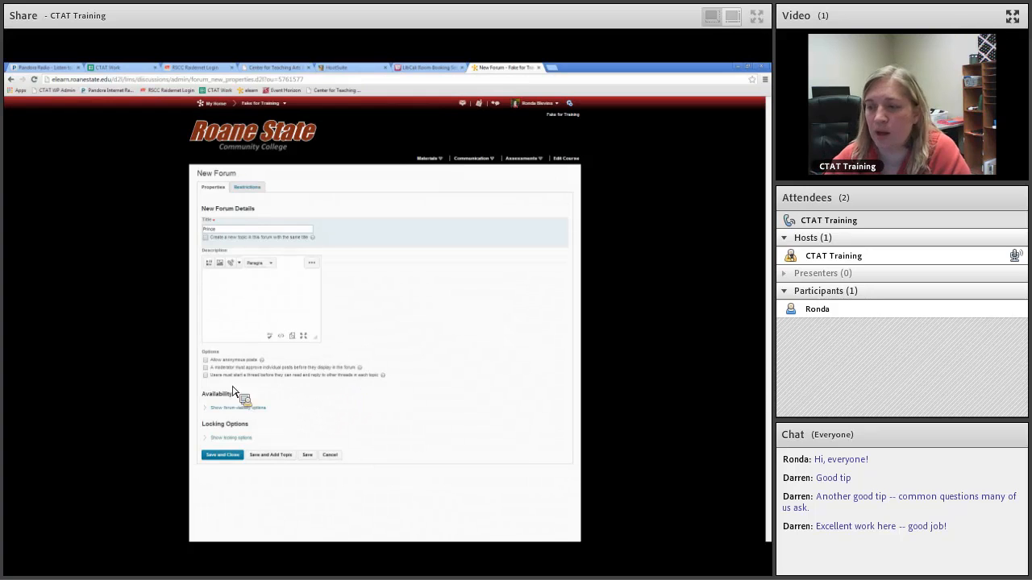
click(206, 376)
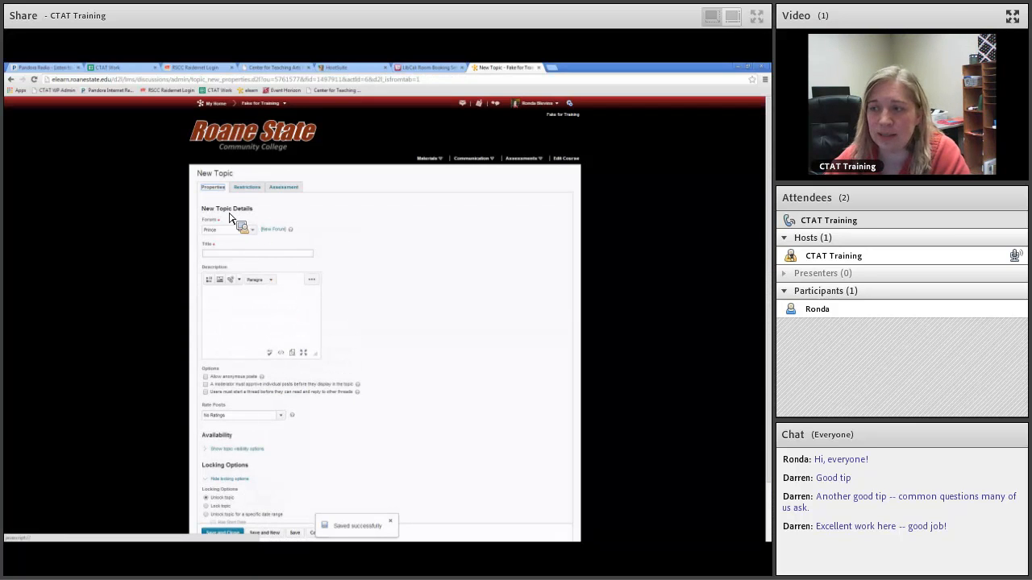
Assign the new topic to the Prince forum and title it "Most Handsome Prince"
click(250, 230)
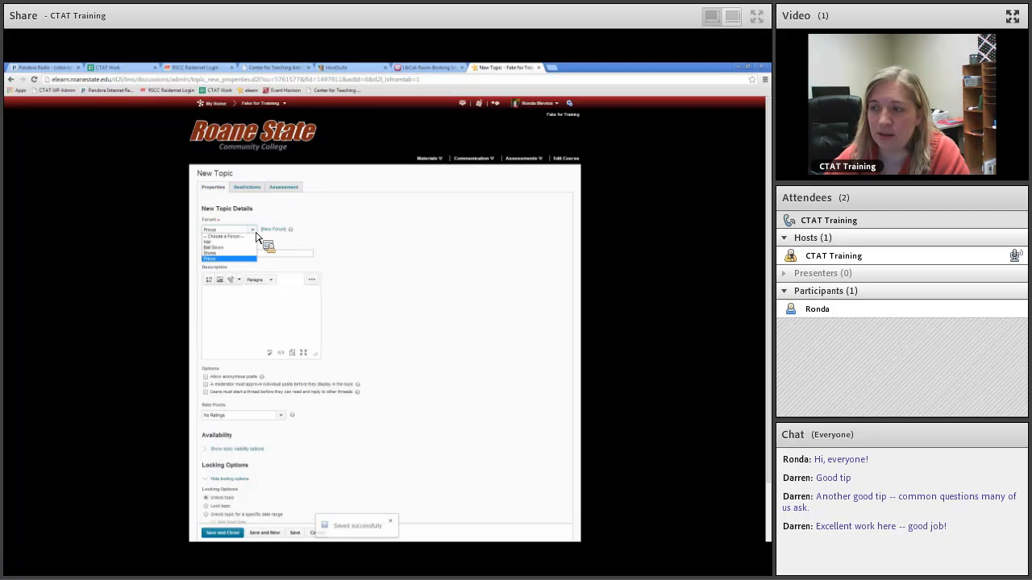
click(212, 257)
click(219, 256)
text(Handed)
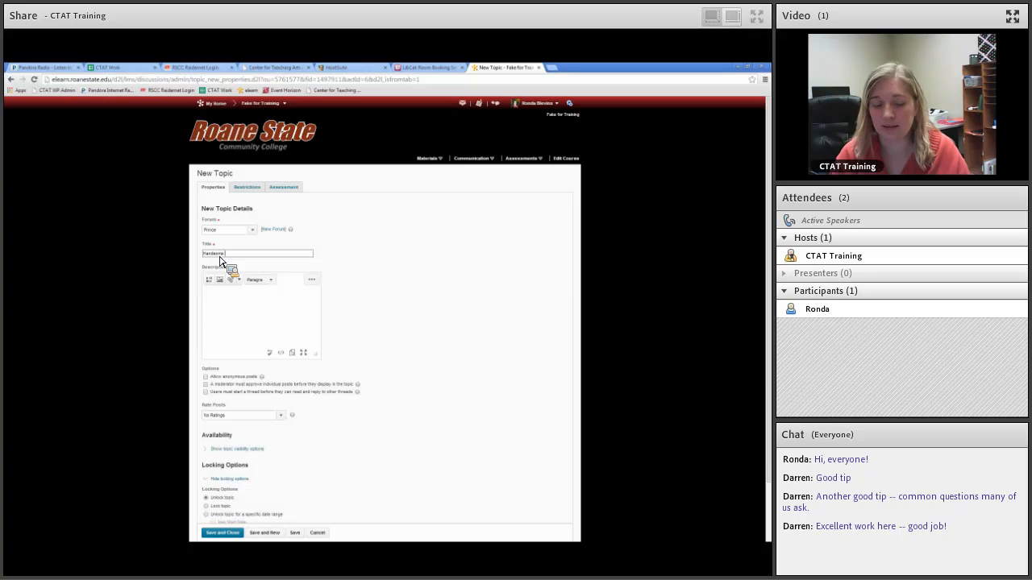
text(me Prince)
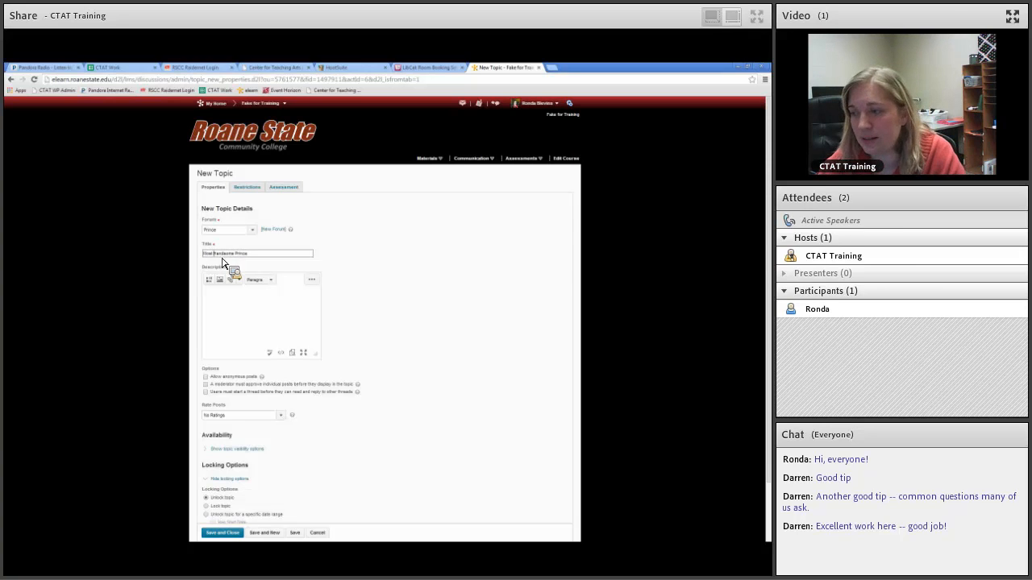
click(370, 340)
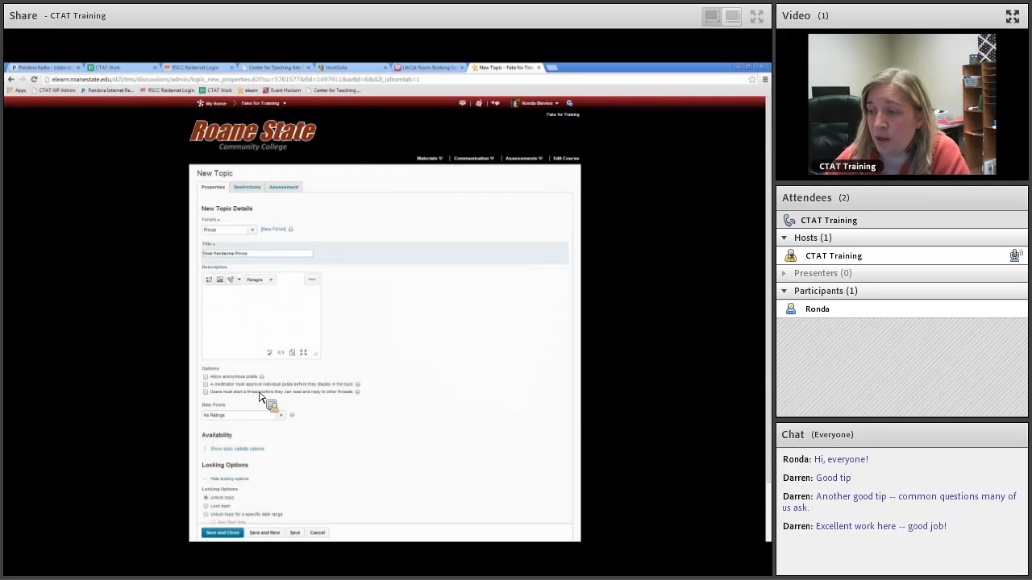
Require users to start a thread before reading and replying to others in the topic, keeping post ratings at No Ratings
click(206, 392)
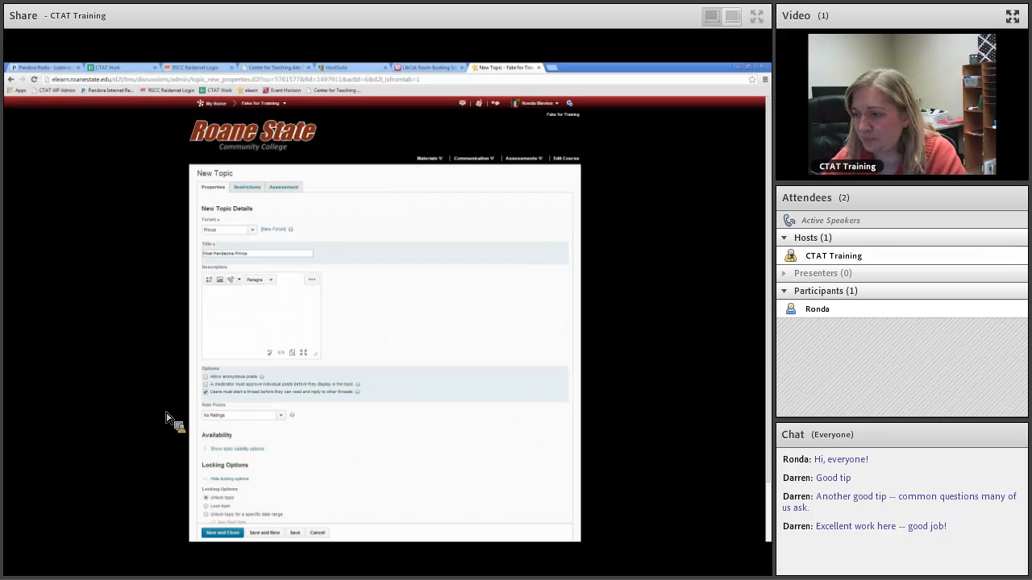
click(283, 418)
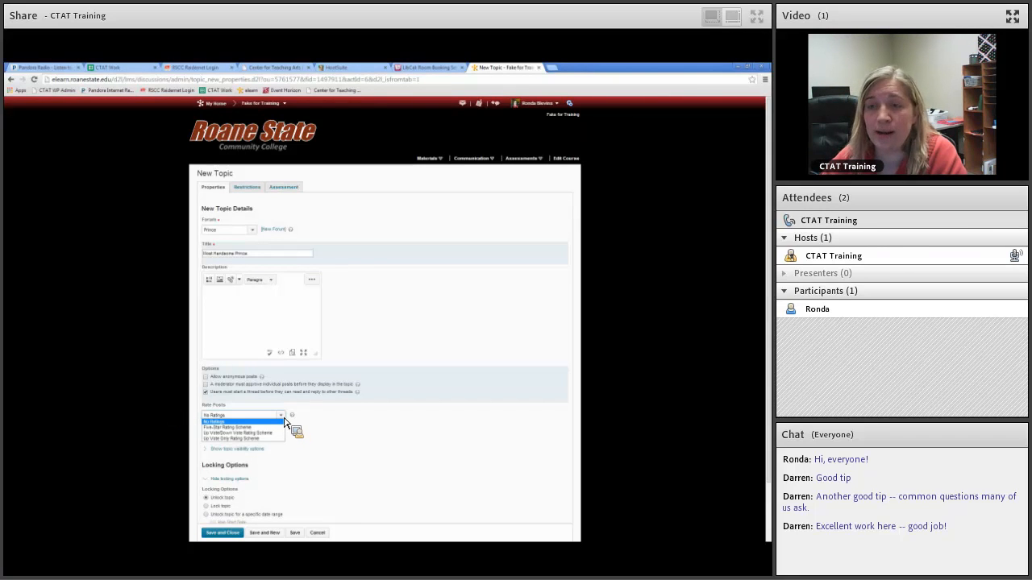
click(284, 420)
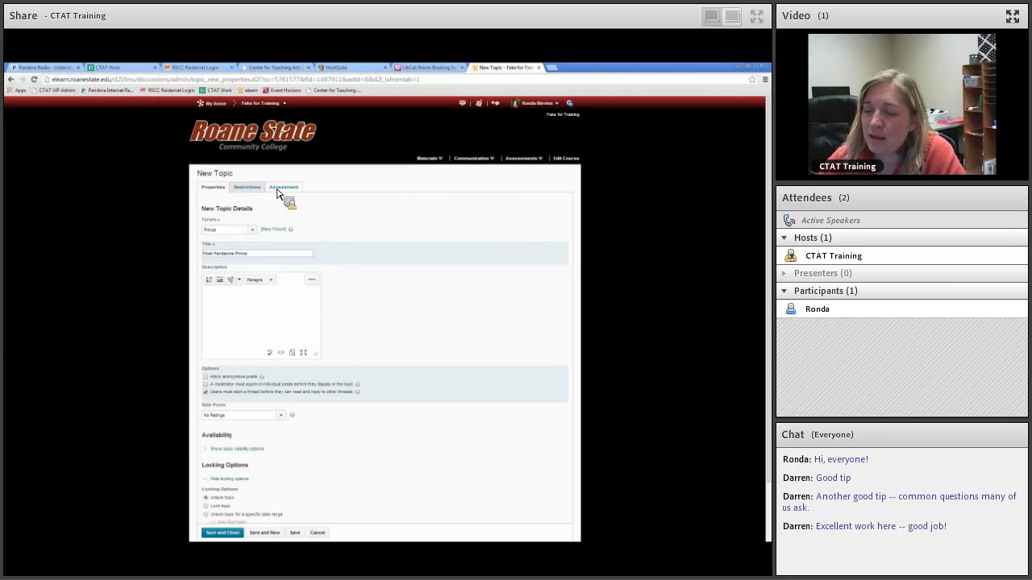
Review the topic's availability and locking options, and enter the description "Who snagged the most handsome prince?"
scroll(318, 292, down, 1)
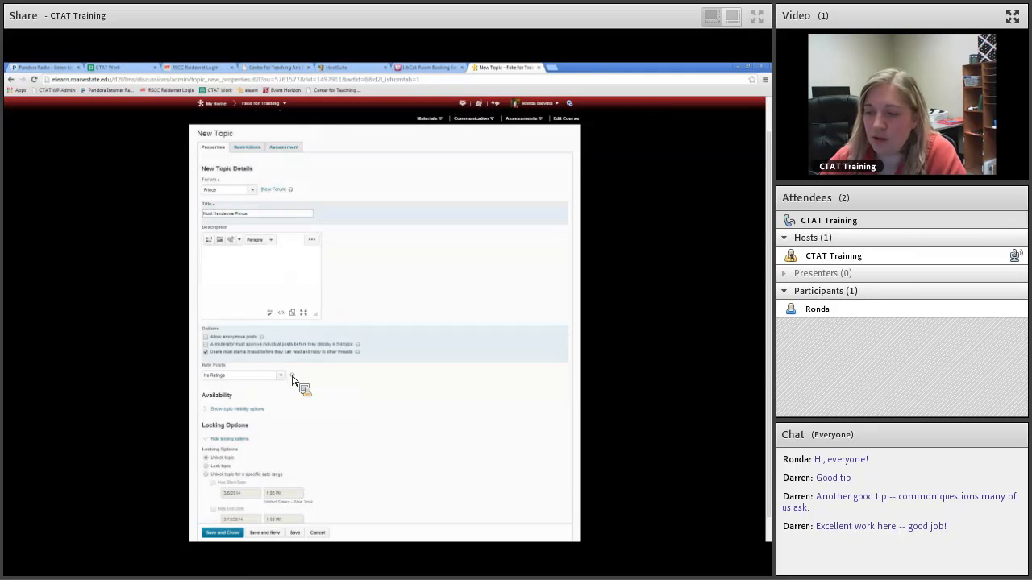
scroll(297, 375, down, 1)
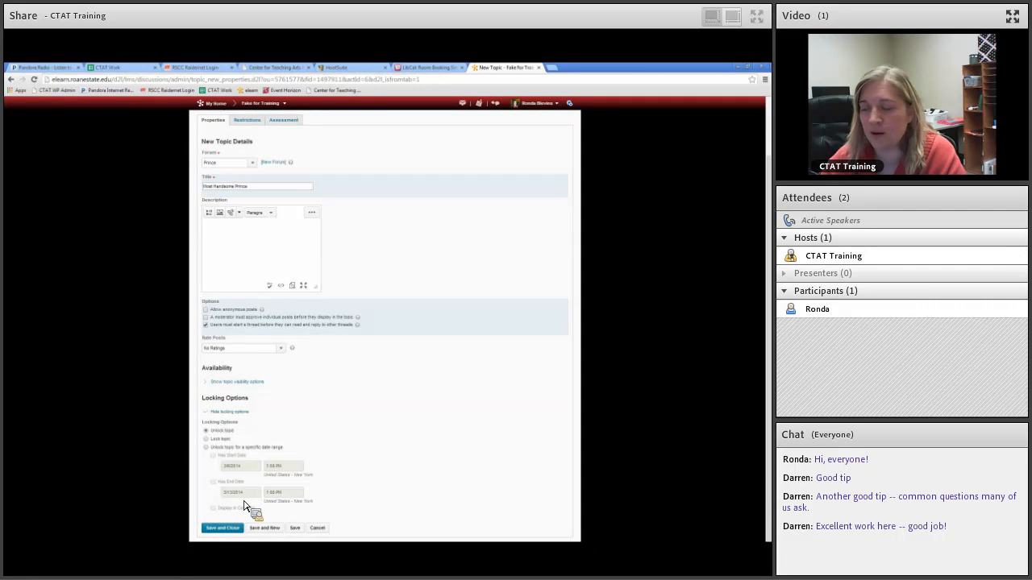
scroll(281, 477, up, 1)
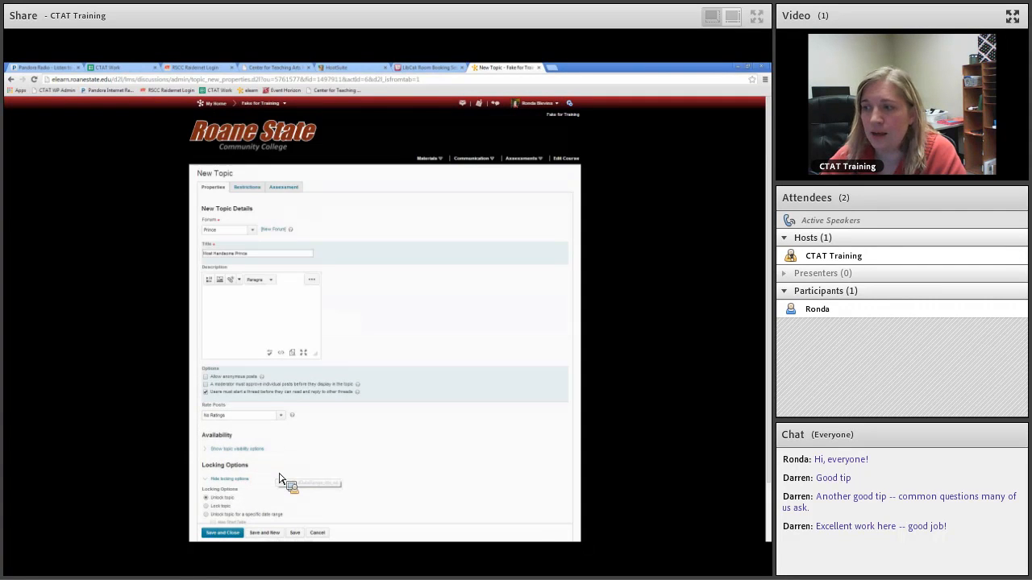
click(225, 309)
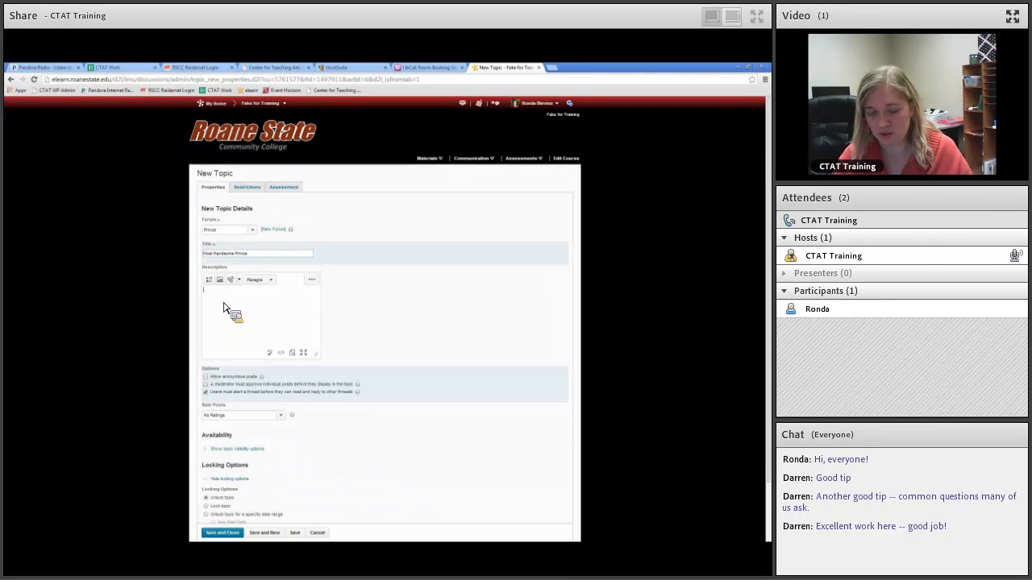
text(Why)
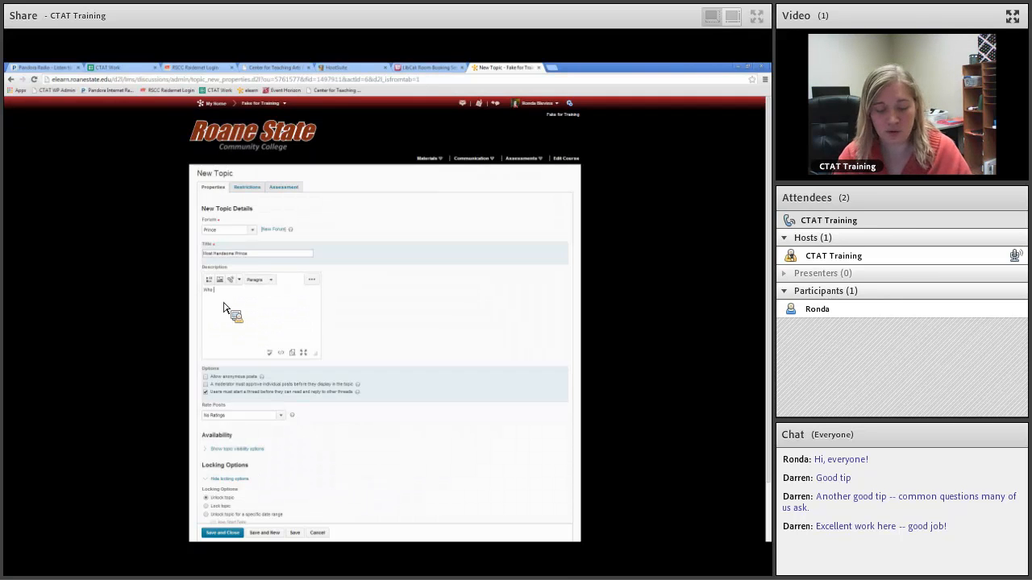
text( snagged)
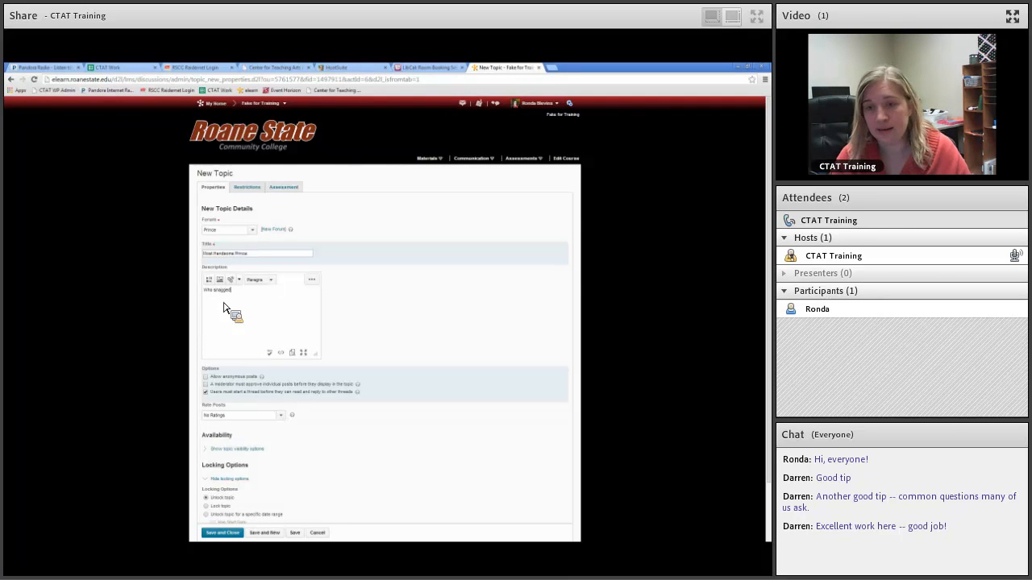
text( the most)
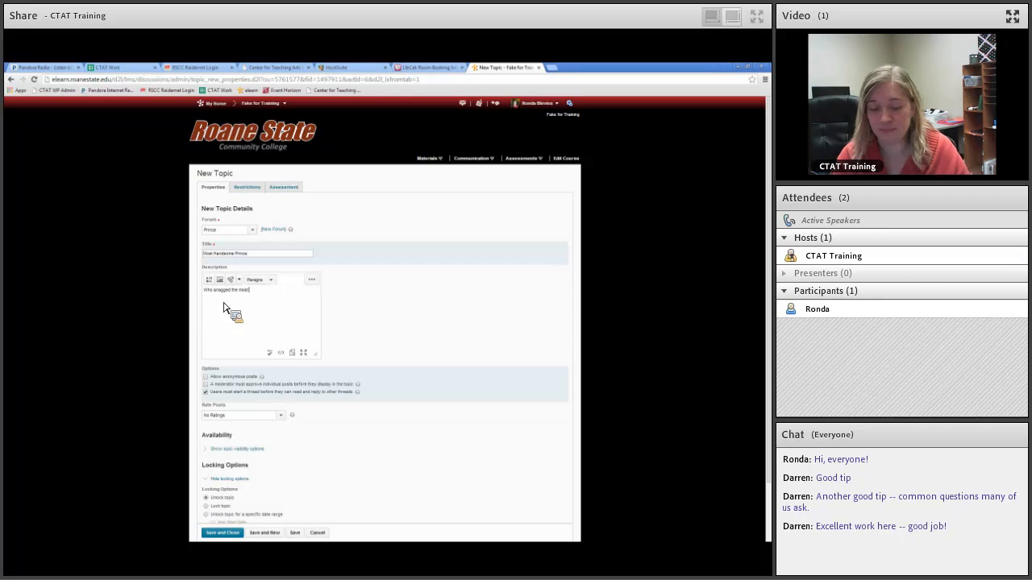
text( handsome prince?)
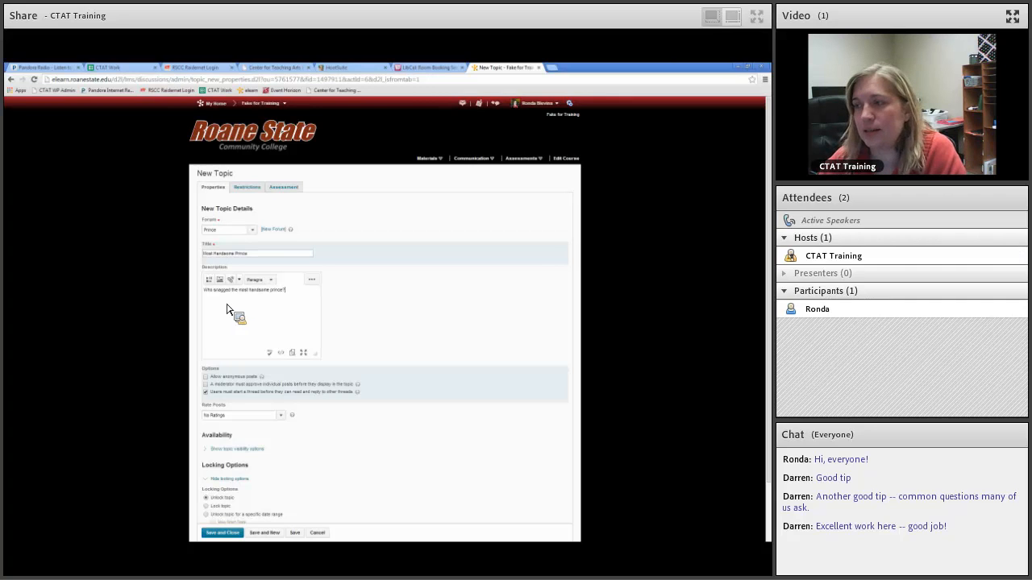
View the topic's restrictions, and set its assessment to the Princes grade item with a score out of 5
click(257, 190)
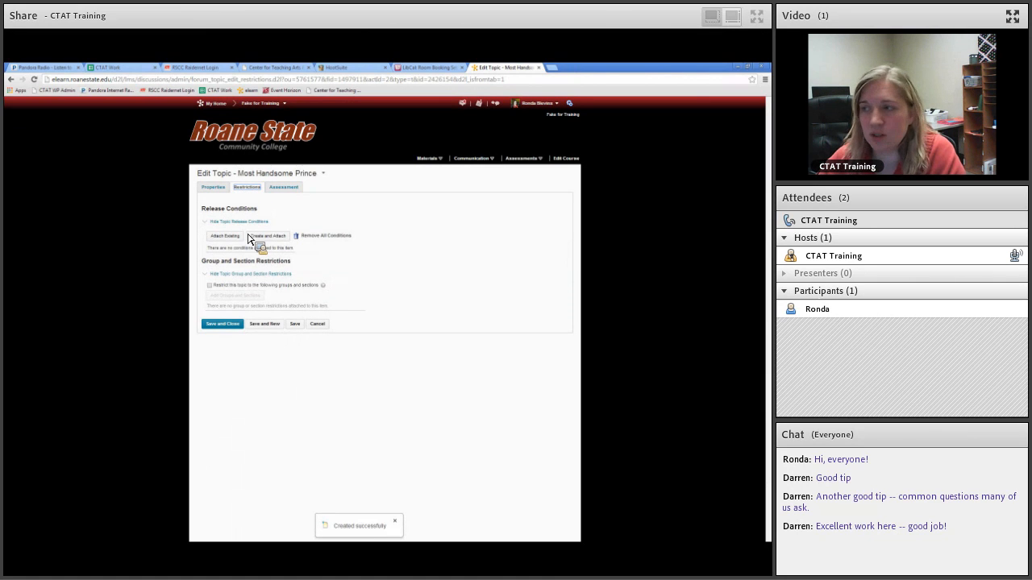
click(293, 194)
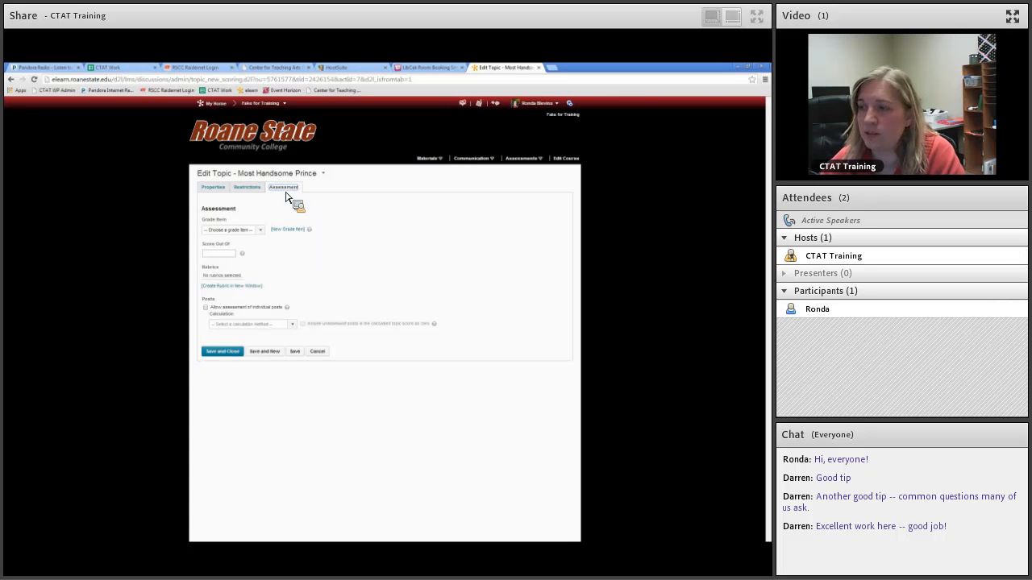
click(262, 231)
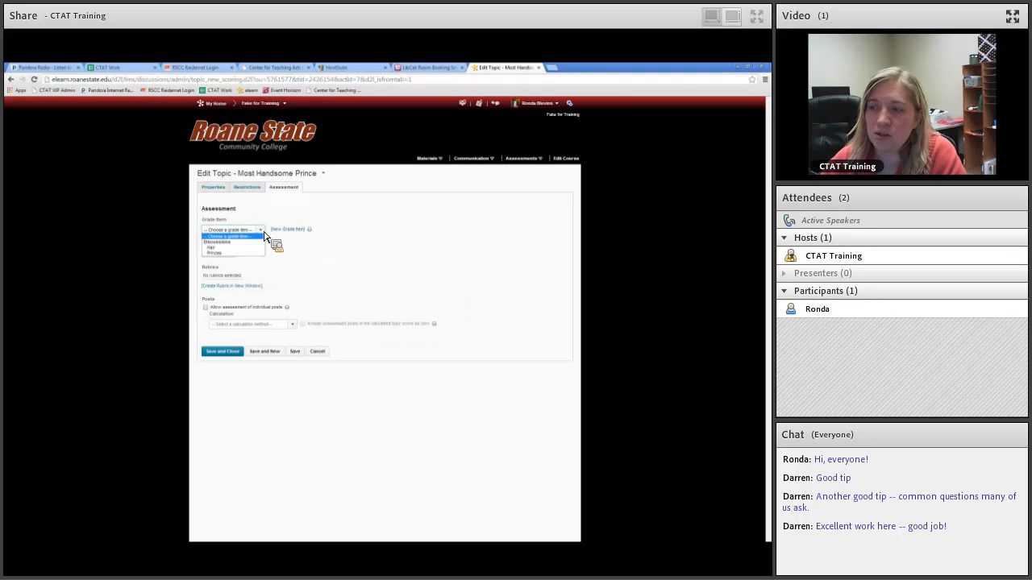
click(225, 254)
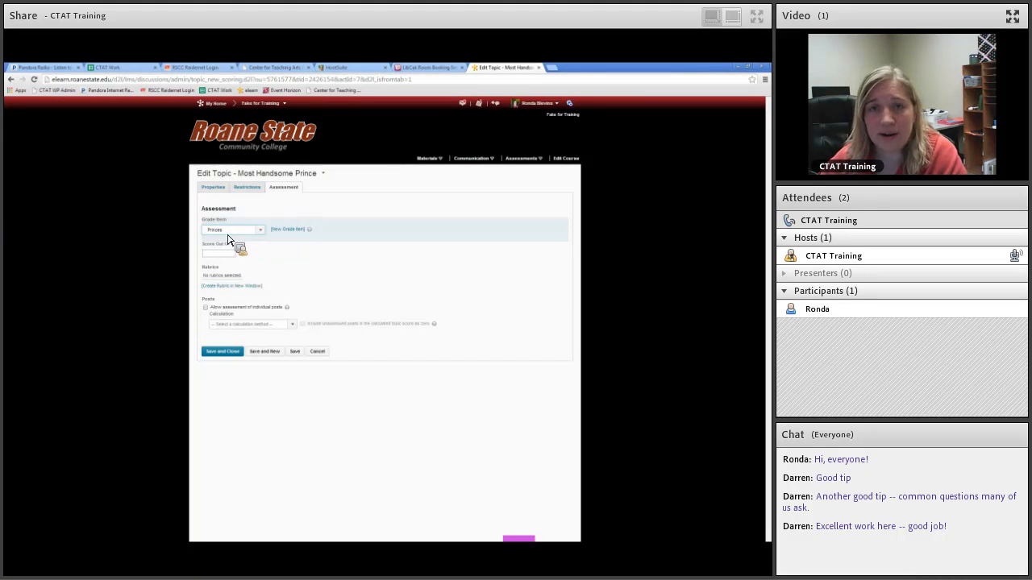
click(227, 255)
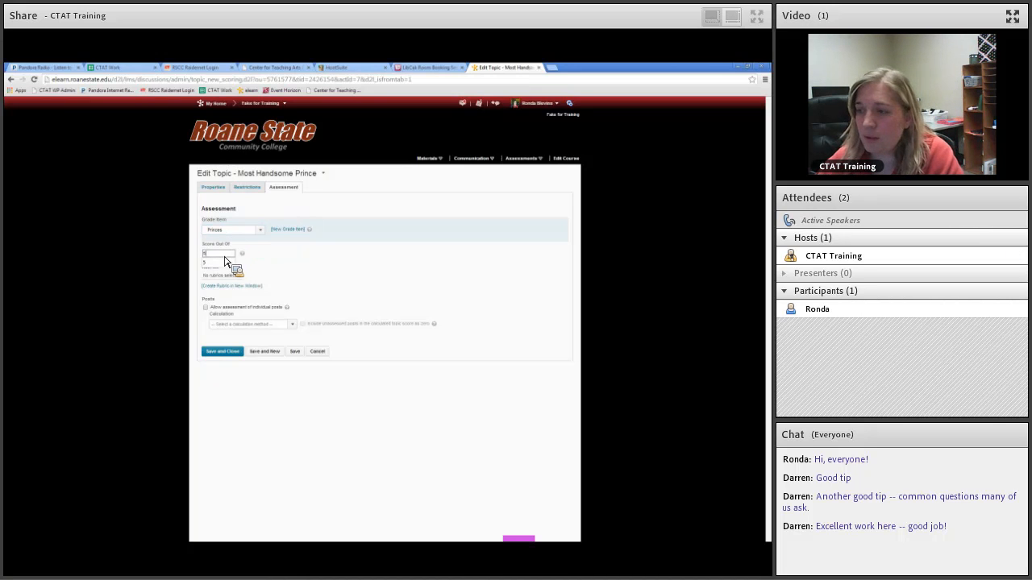
Allow assessment of individual posts using the Average post score calculation, and save and close the Most Handsome Prince topic
click(207, 307)
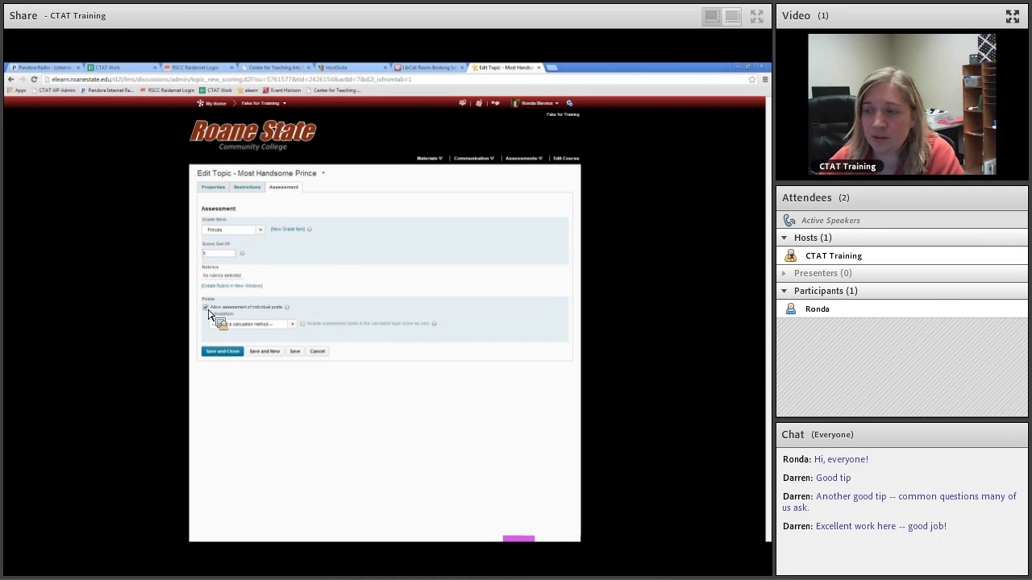
click(294, 325)
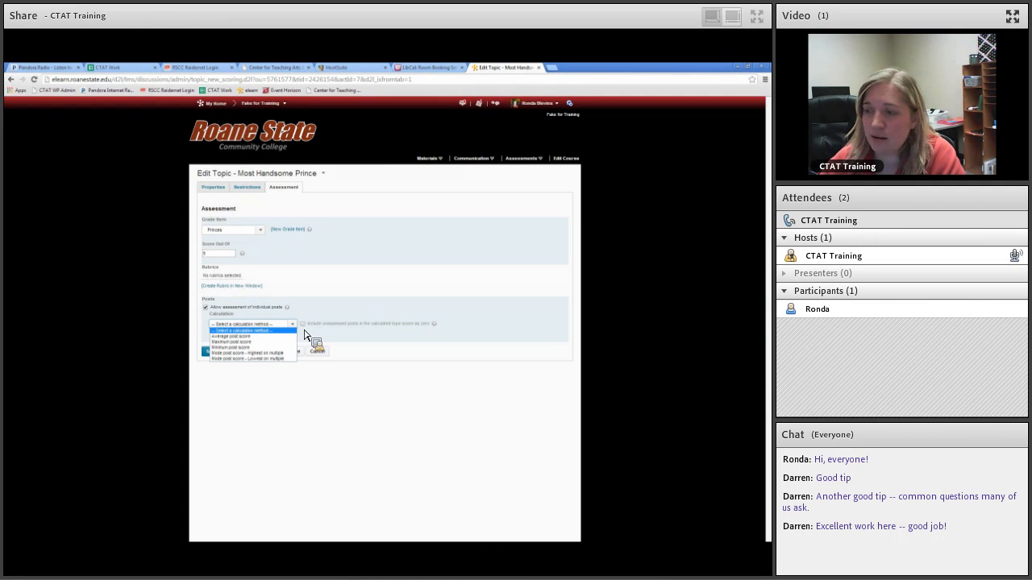
click(255, 336)
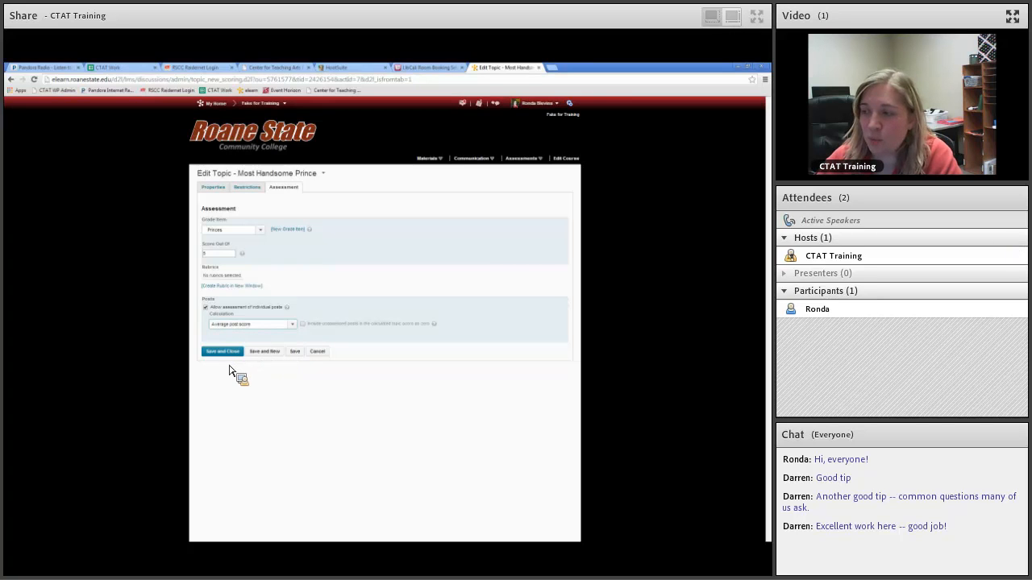
click(226, 355)
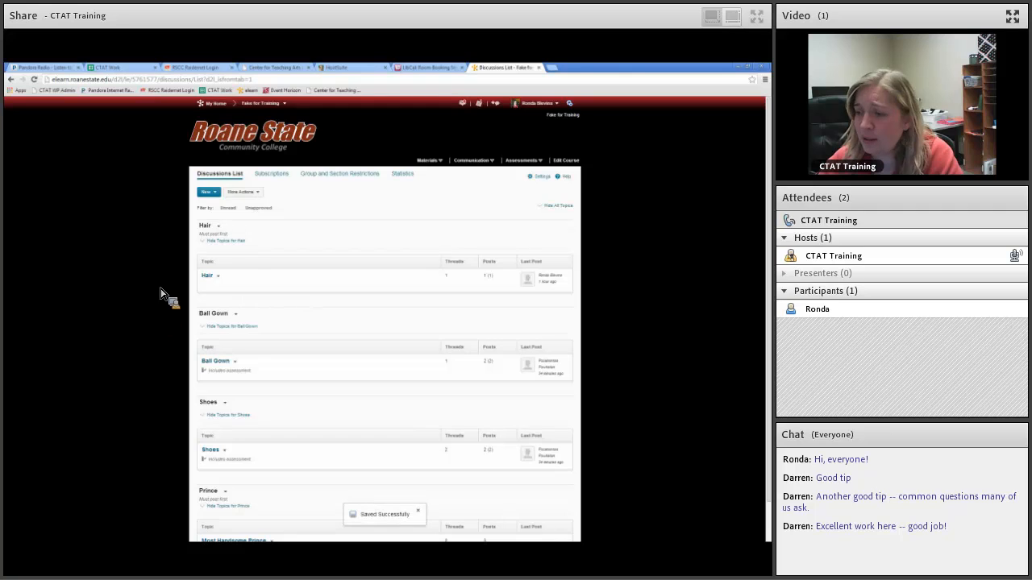
Edit the Hair topic to link it to the Hair grade item with a score out of 5, and save and close it
scroll(155, 292, down, 1)
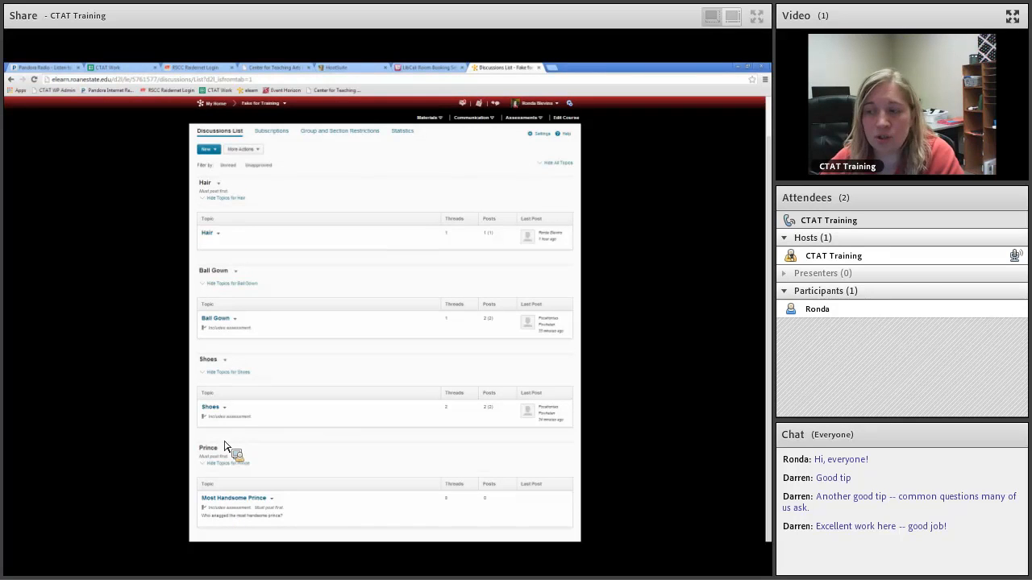
click(220, 237)
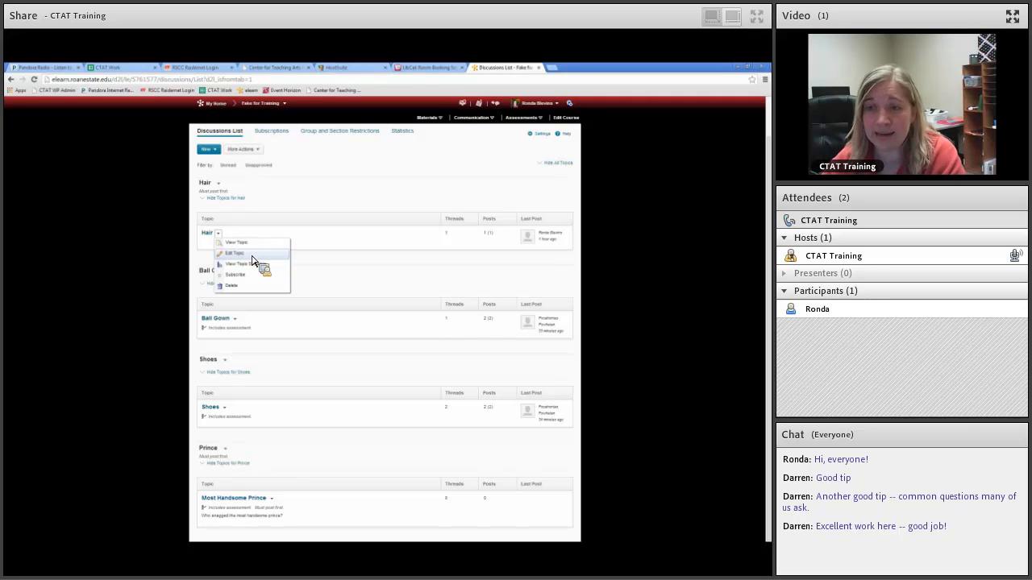
click(249, 253)
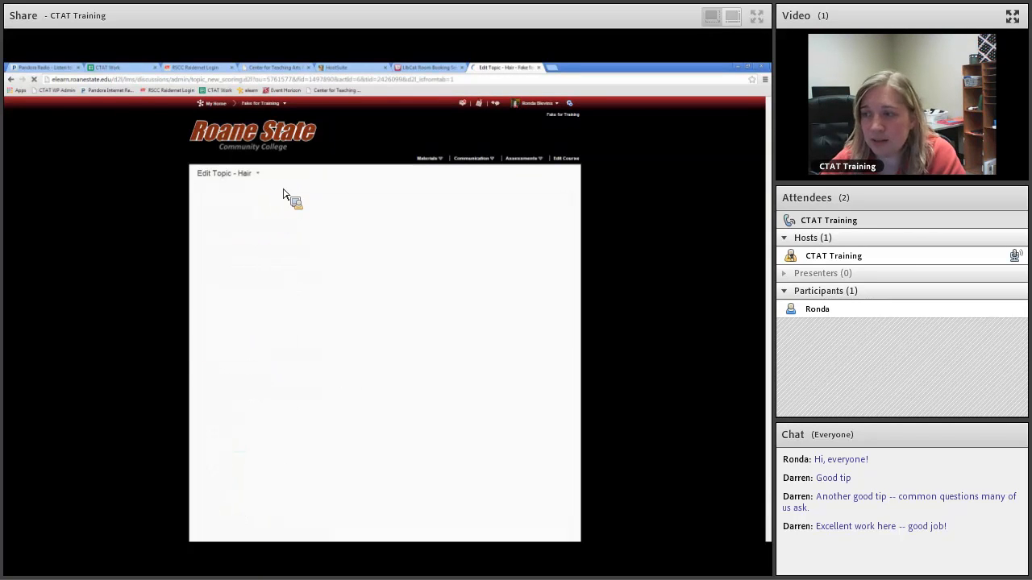
click(262, 233)
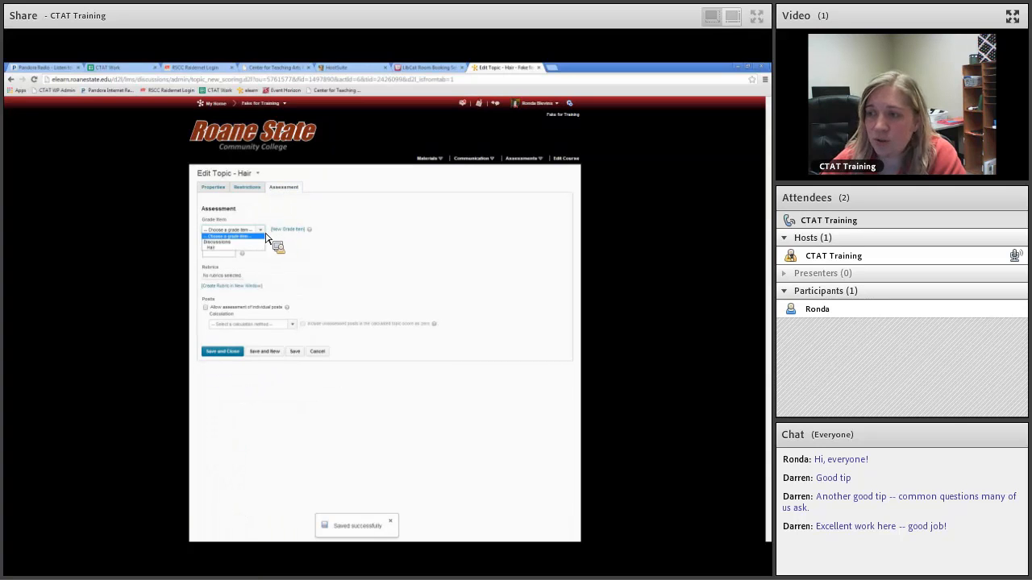
click(223, 259)
click(224, 256)
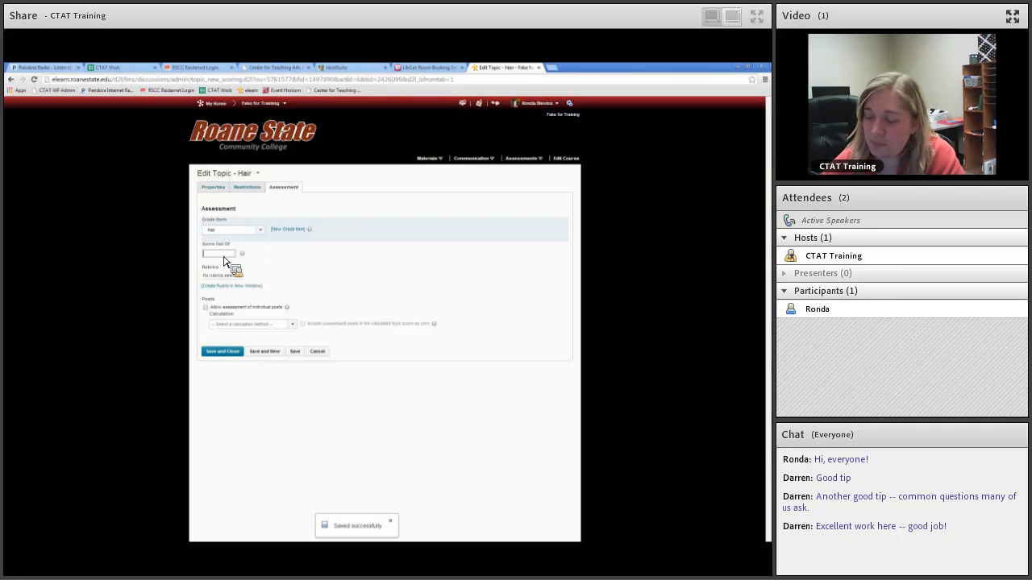
text(5)
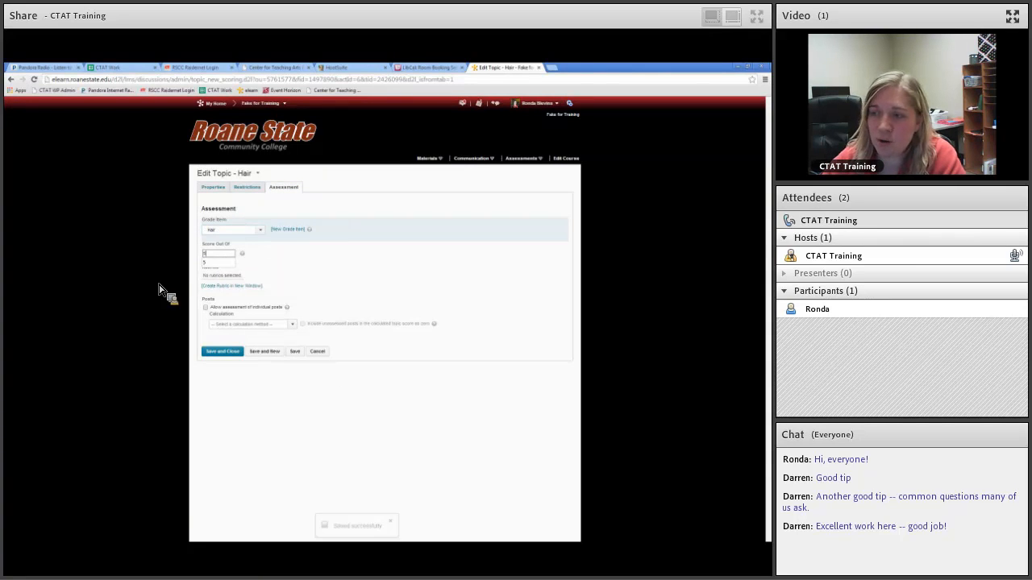
click(162, 292)
click(227, 357)
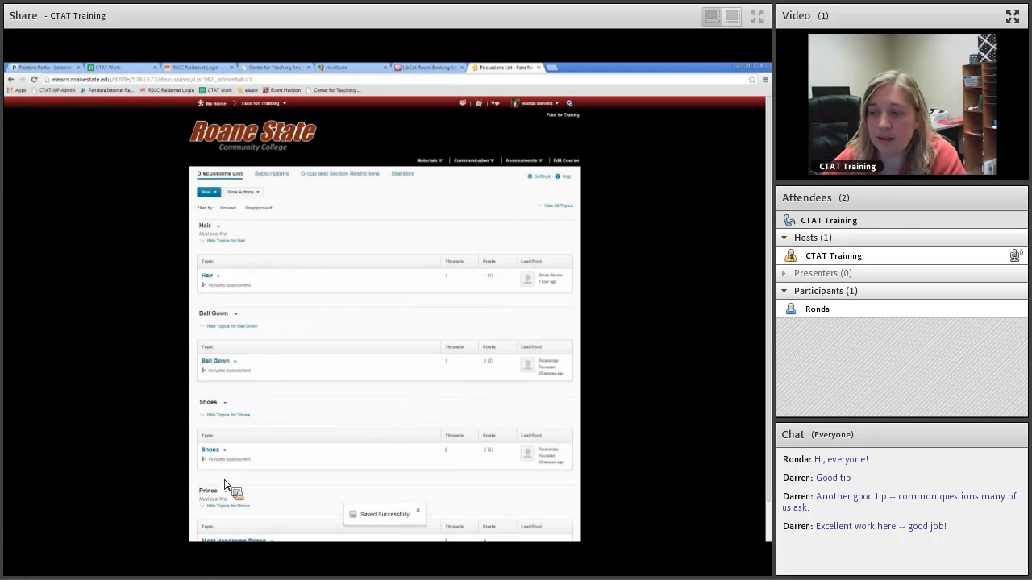
Open the Ball Gown topic, read its "Mine, of course" thread and reply, and return to the topic
scroll(172, 460, down, 1)
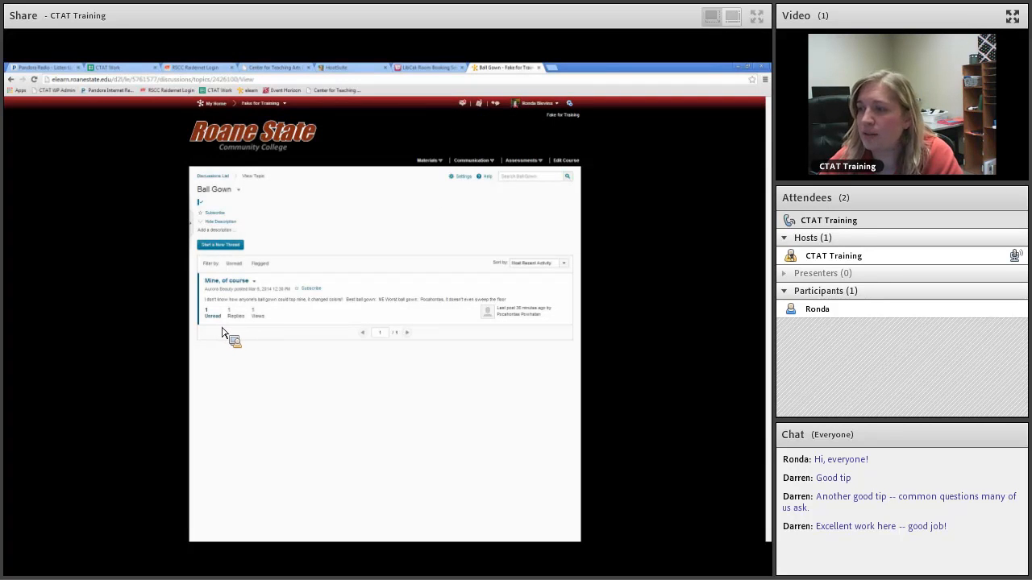
click(218, 282)
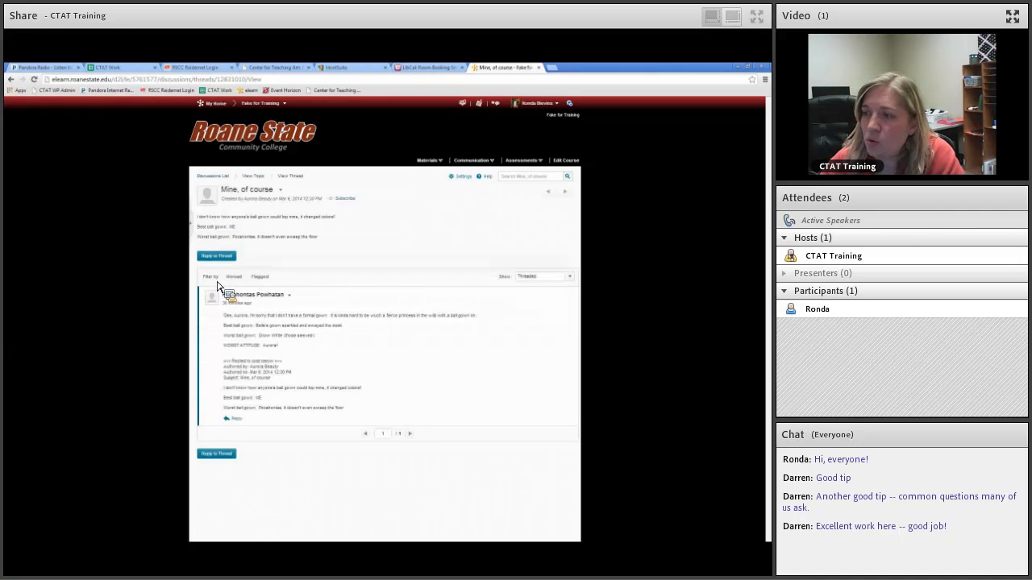
click(253, 177)
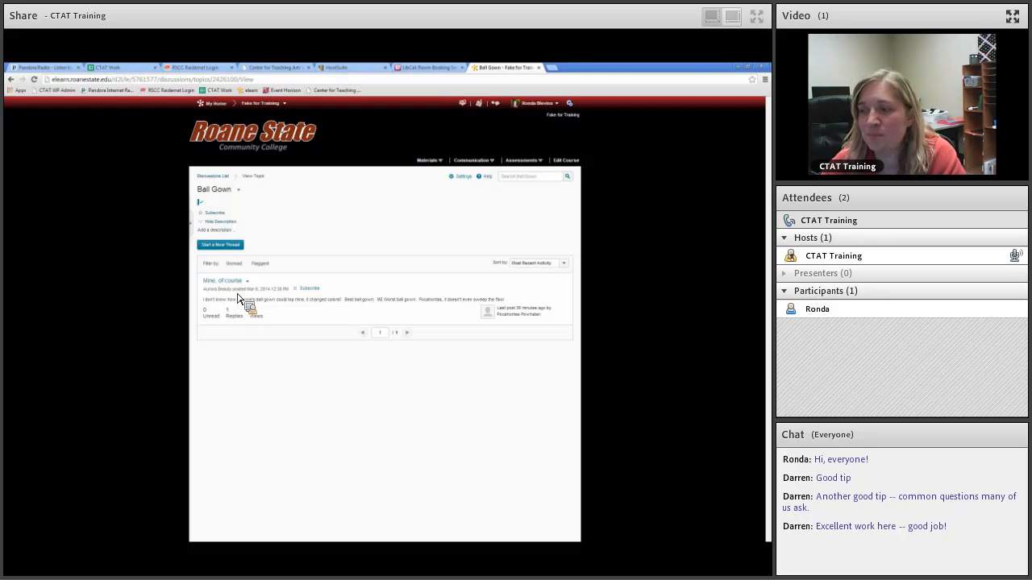
Look over the actions available for the "Mine, of course" thread, and reopen the thread to review its posts
mouse_move(232, 290)
mouse_down()
mouse_move(251, 290)
mouse_move(240, 287)
mouse_up()
click(246, 280)
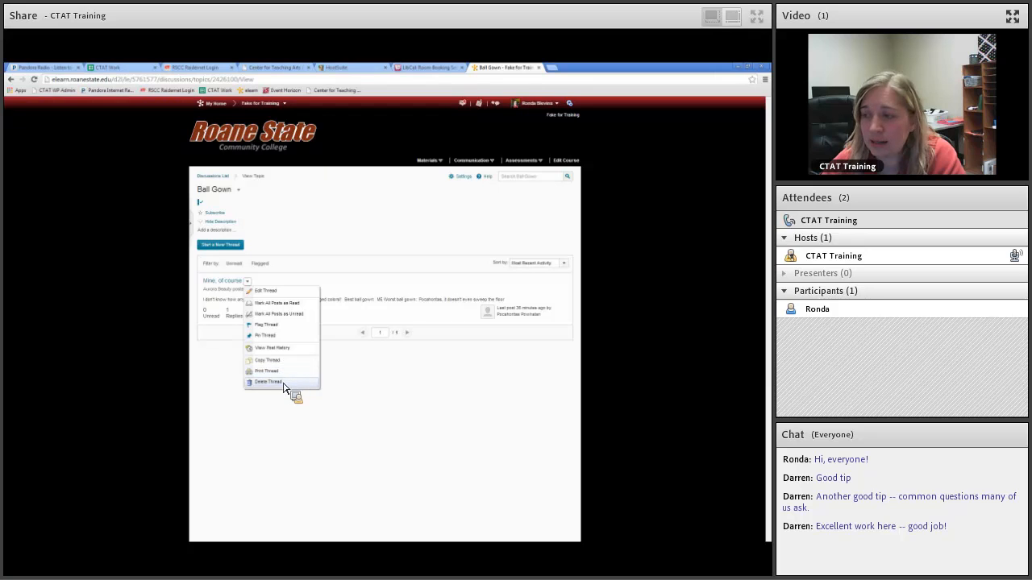
click(231, 345)
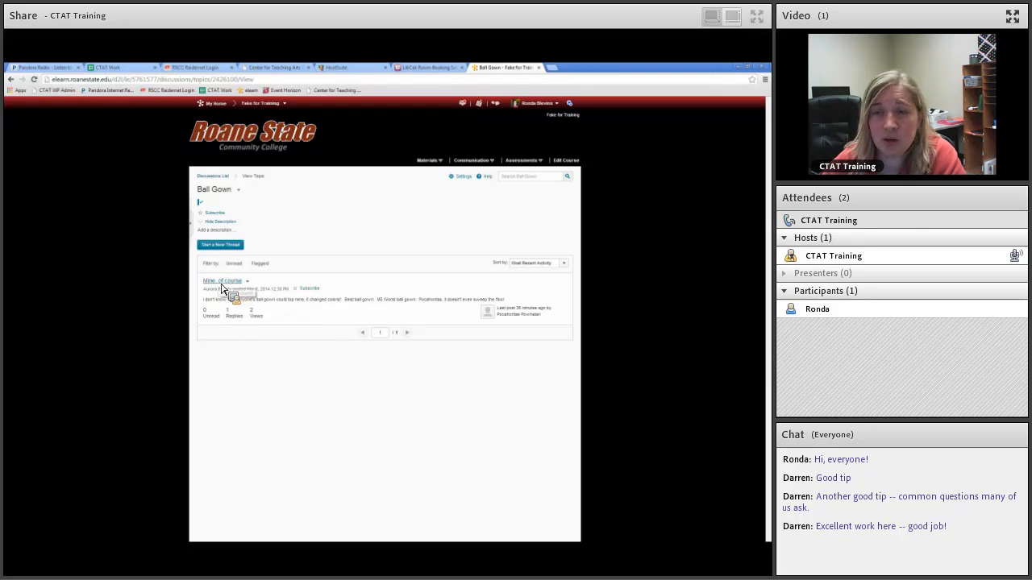
click(221, 285)
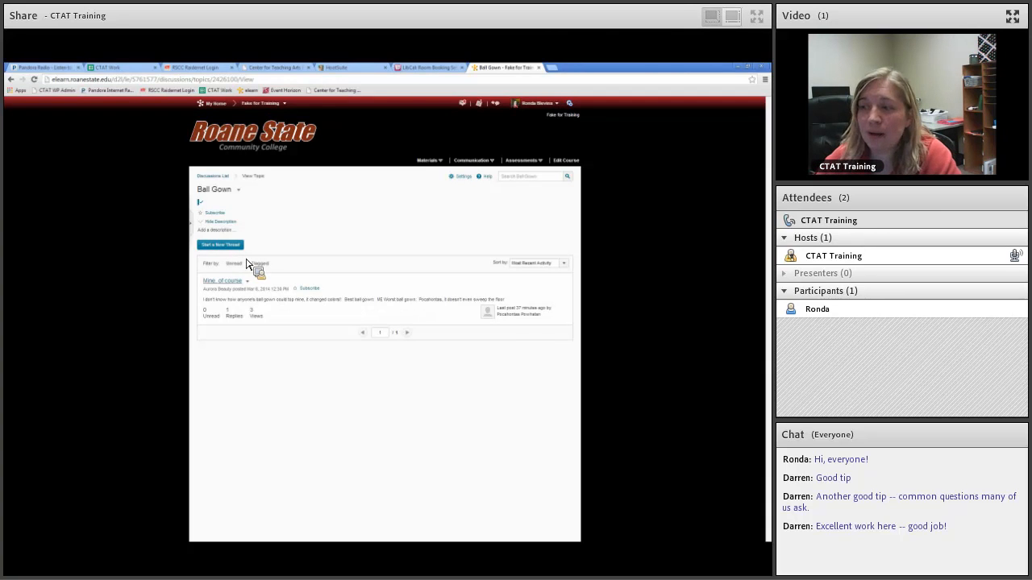
click(234, 283)
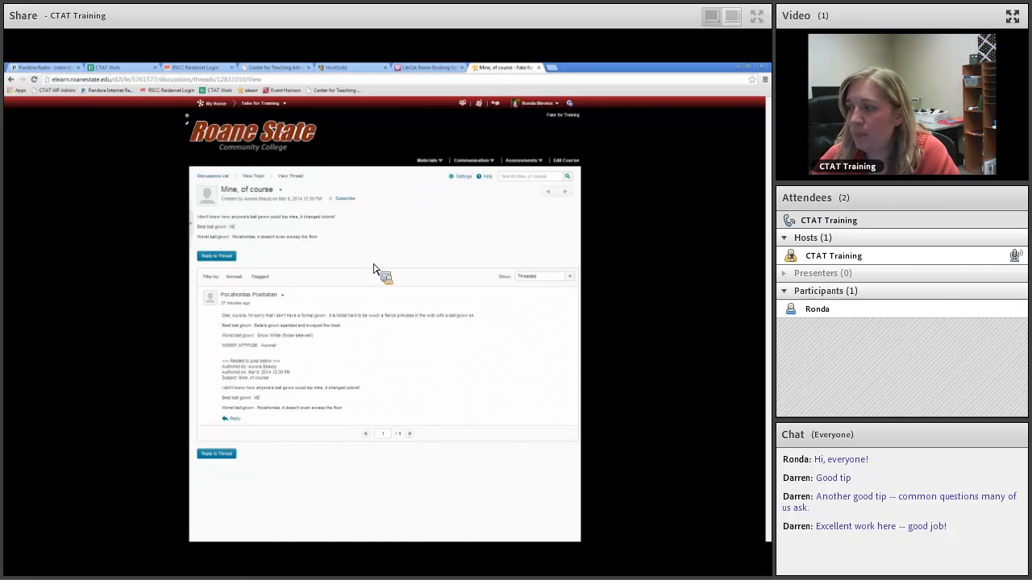
In Grades, give the author of the "Mine, of course" thread a Ball Gown topic score of 4 and mark it as published
click(543, 163)
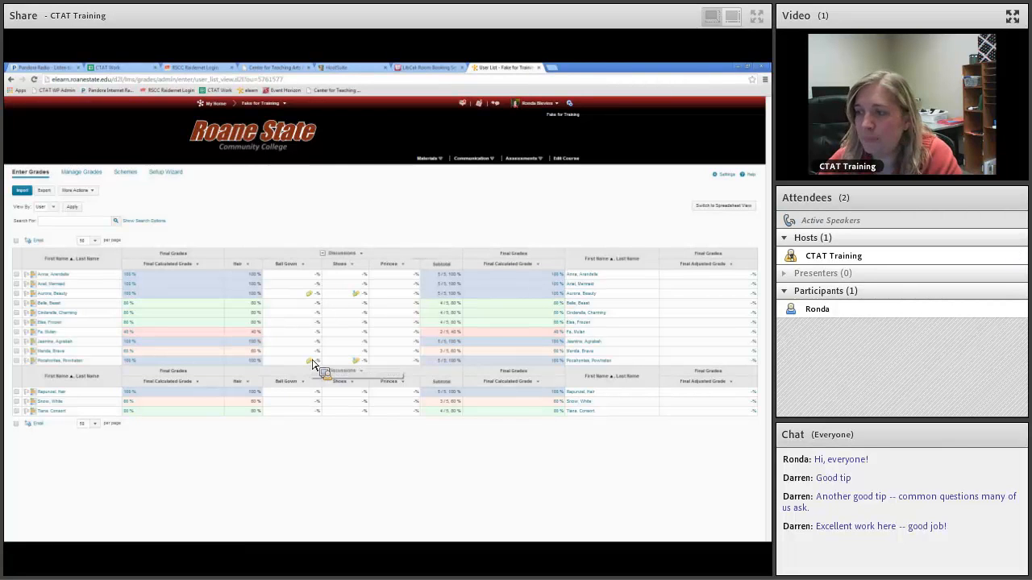
click(311, 297)
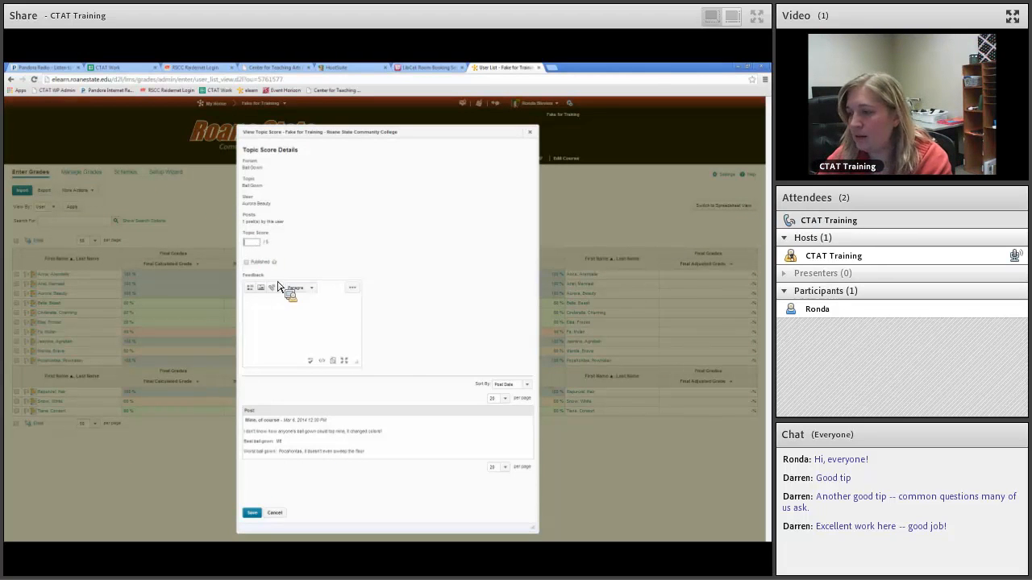
text(4)
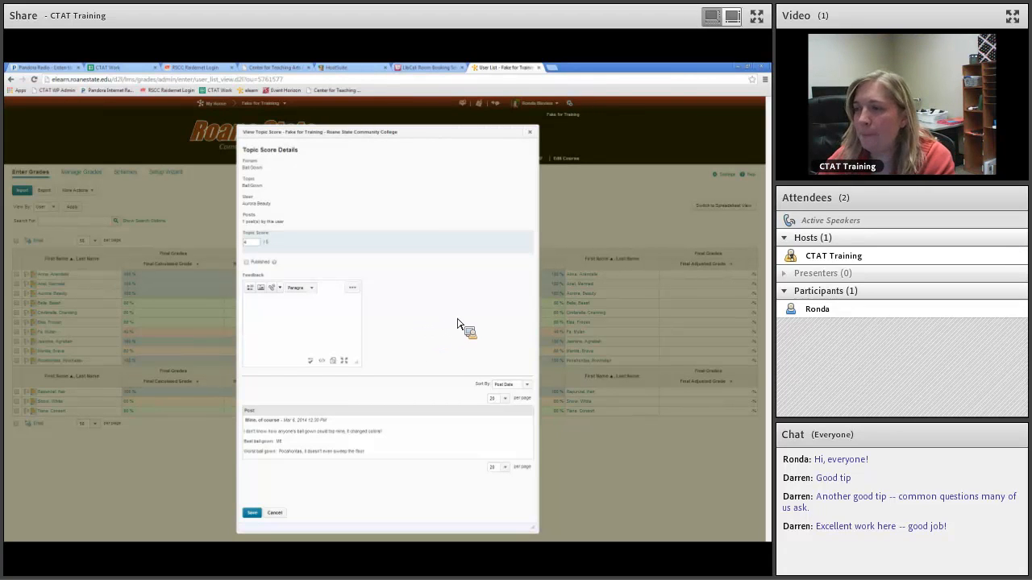
click(251, 266)
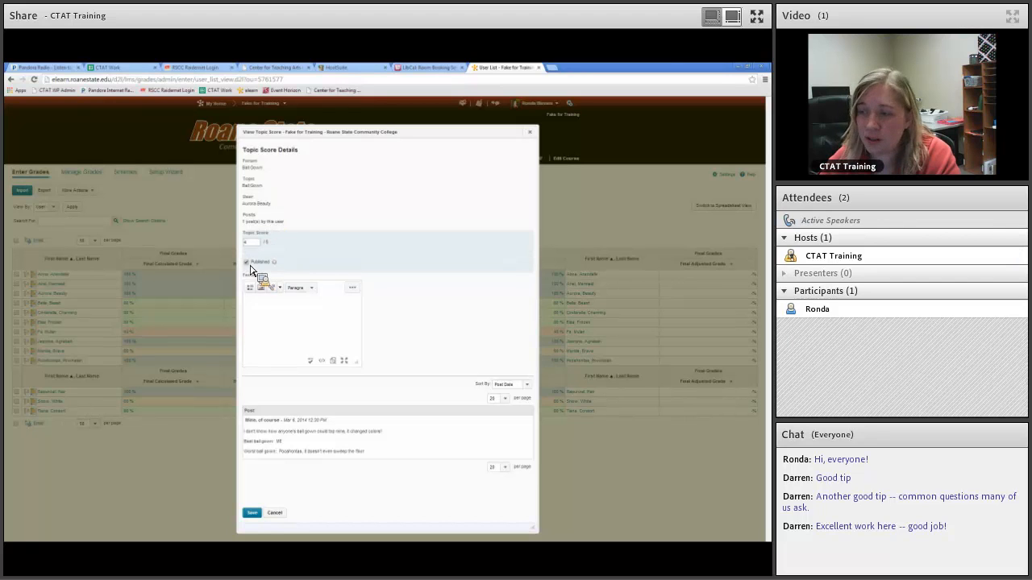
click(254, 514)
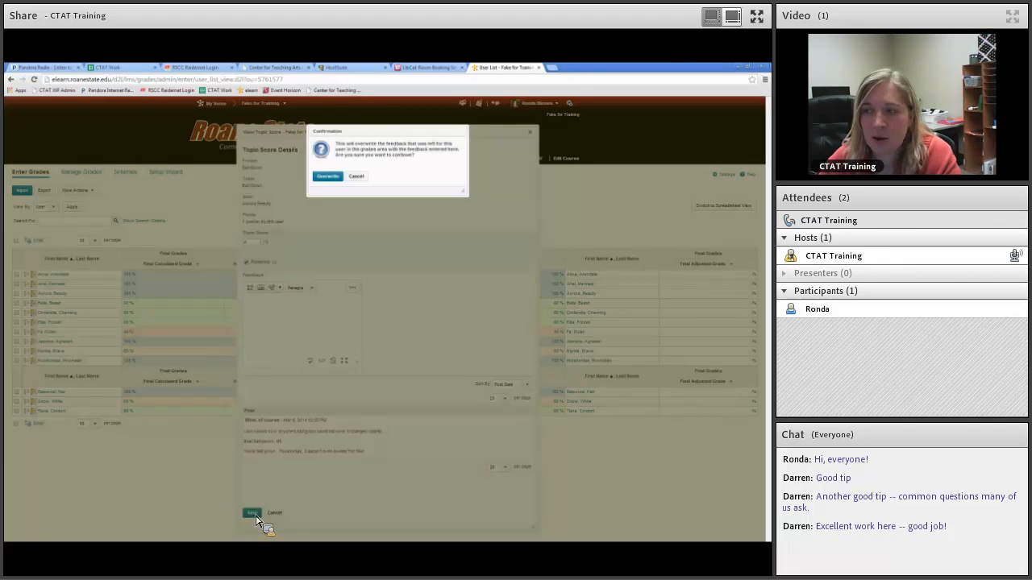
click(356, 176)
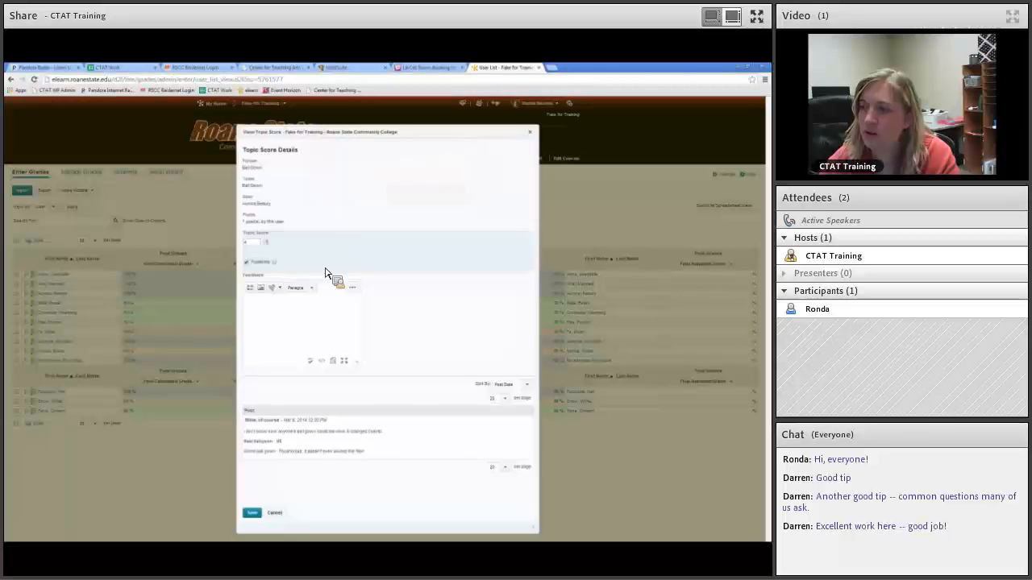
Add the feedback "Egotistical" to this Ball Gown score and save it, overwriting the existing feedback
click(280, 329)
text(Exctistical)
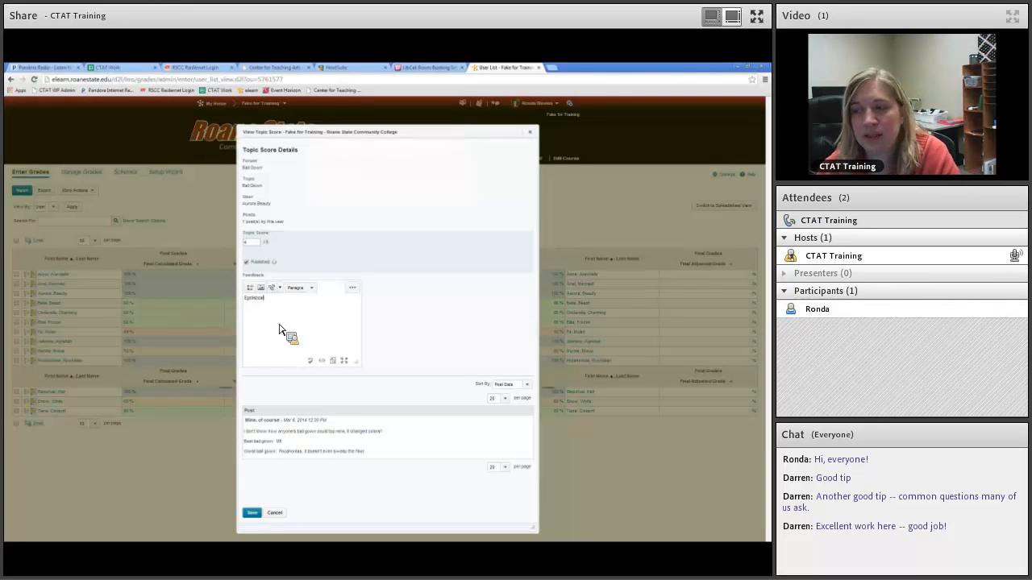
click(252, 514)
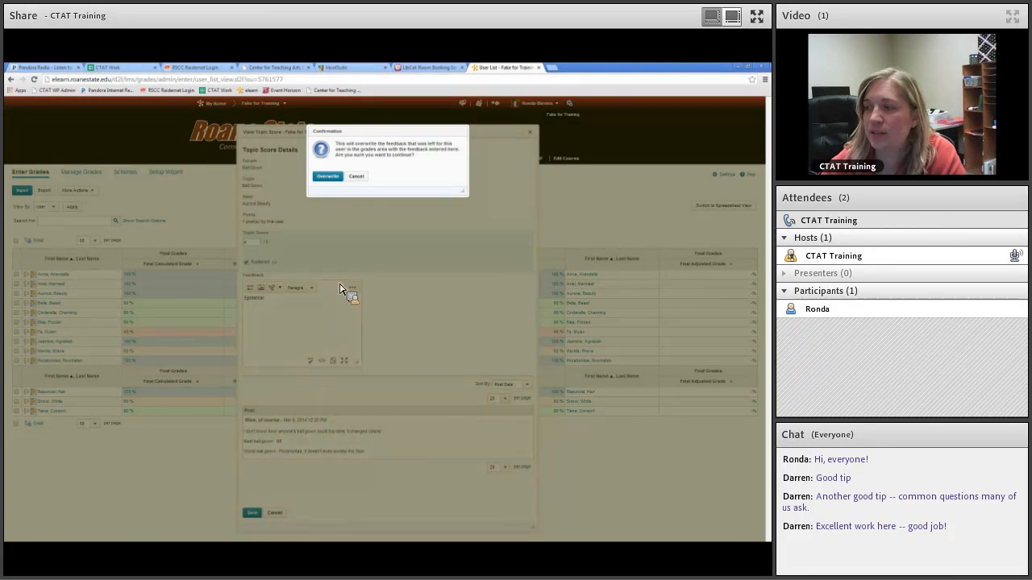
click(337, 177)
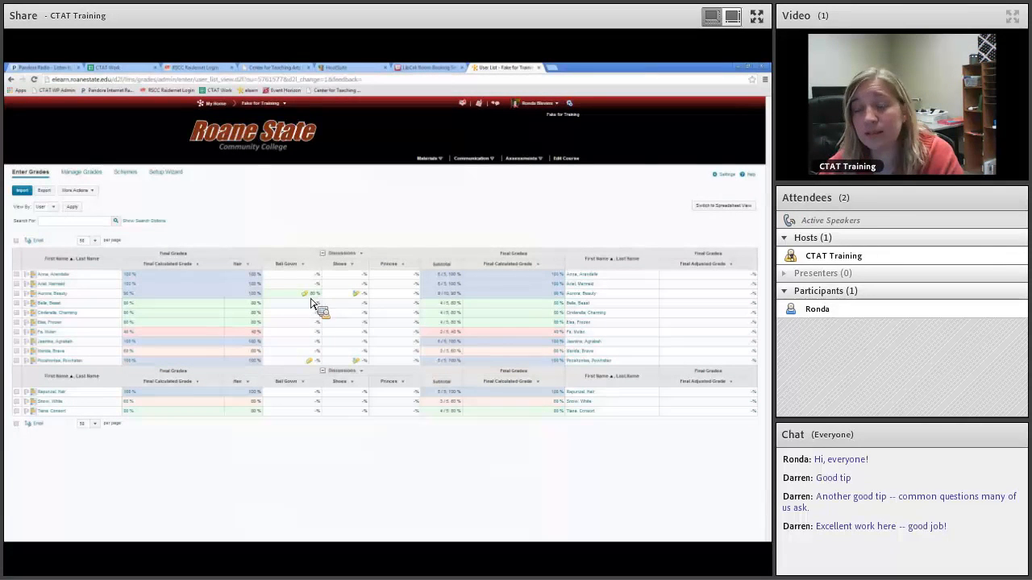
Score the second Ball Gown submission 3 with the feedback "You replied, but didn't start your own thread."
click(310, 362)
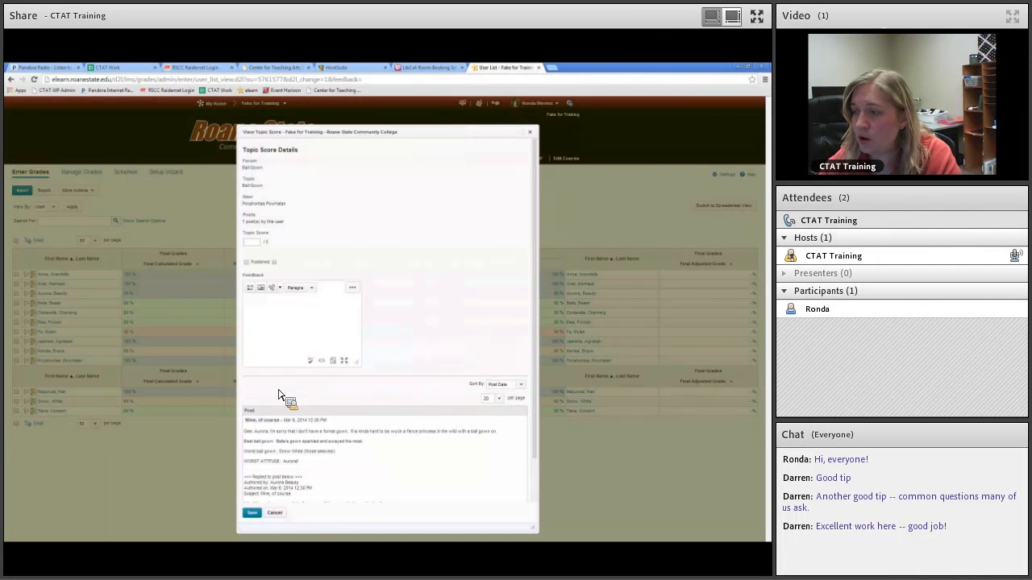
click(258, 244)
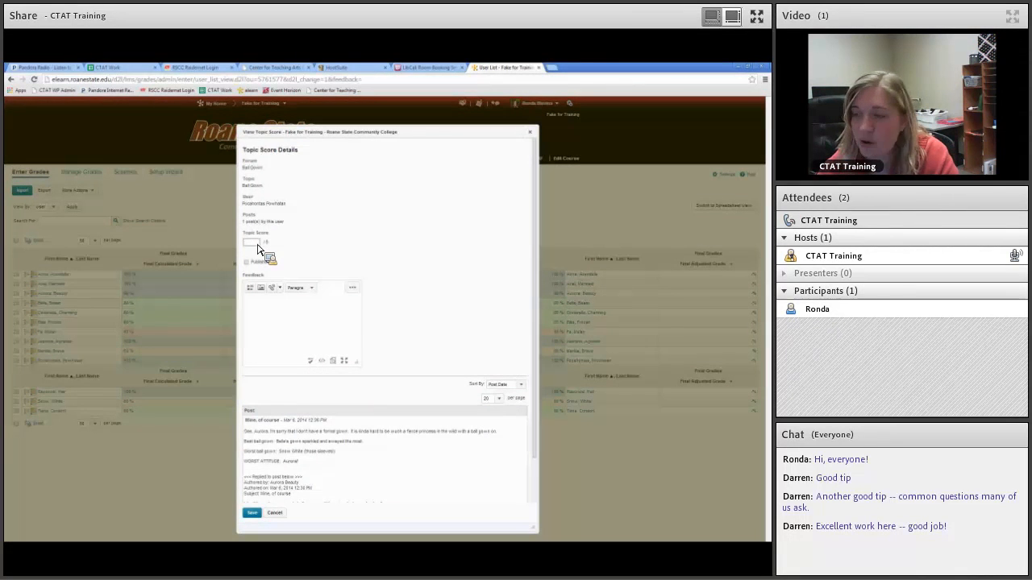
text(3)
click(290, 321)
text(You neplied, but didn't start your own thread.)
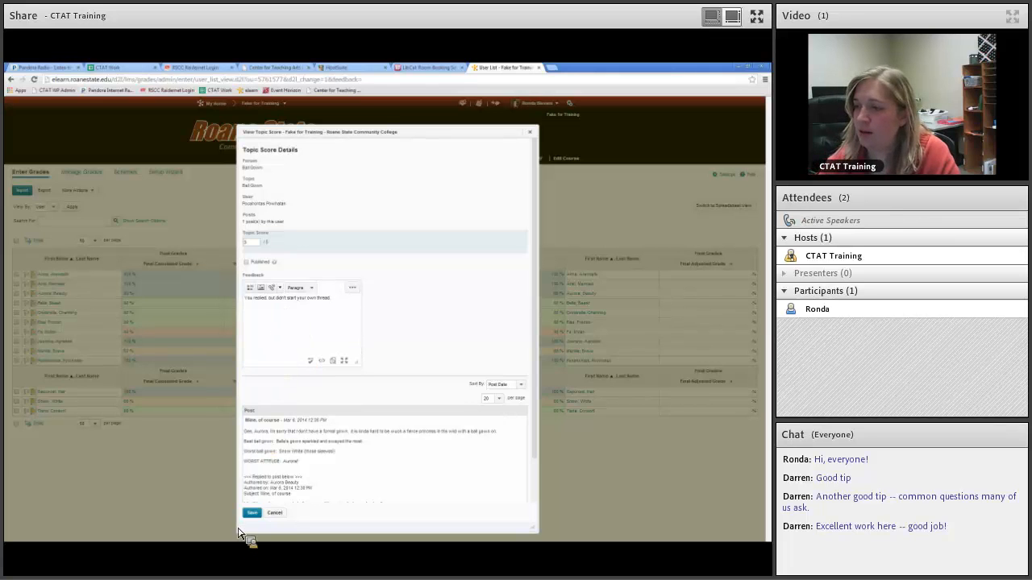
Publish the second Ball Gown submission's score and save it, overwriting the existing feedback
click(246, 262)
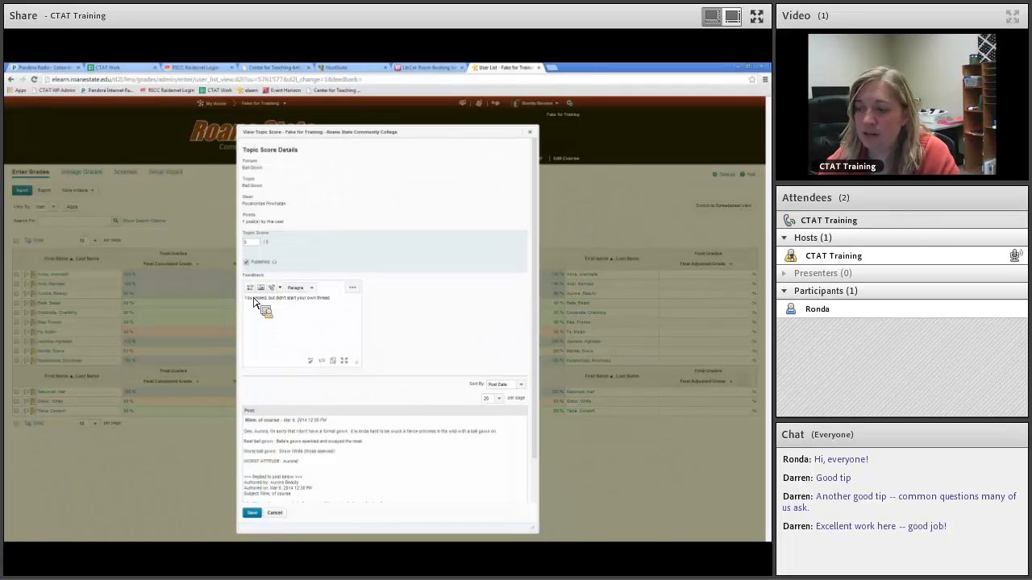
click(253, 514)
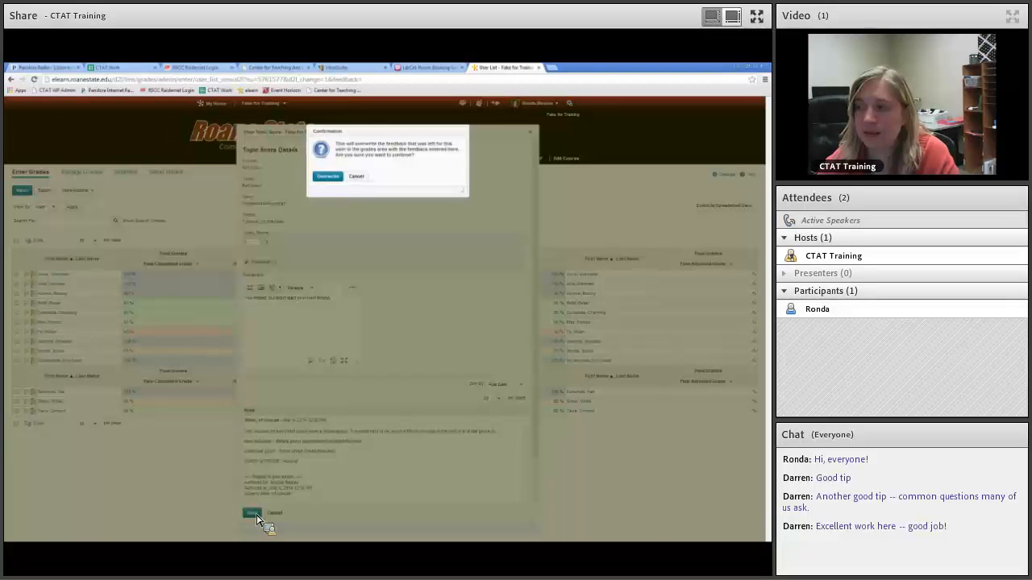
click(331, 177)
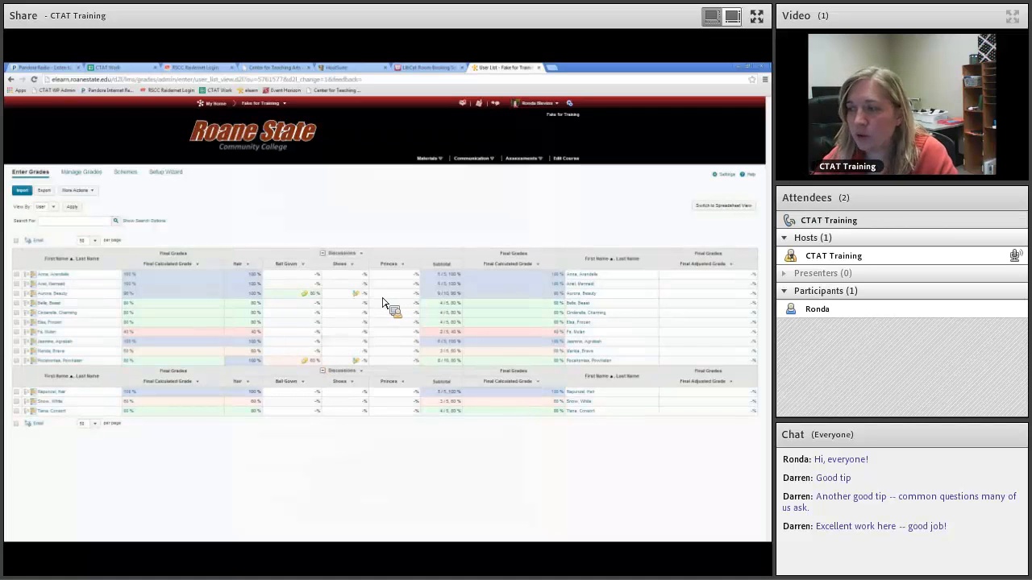
Open the Shoes item with Grade All and save an unpublished topic score of 5 for the first student with a submission
click(352, 265)
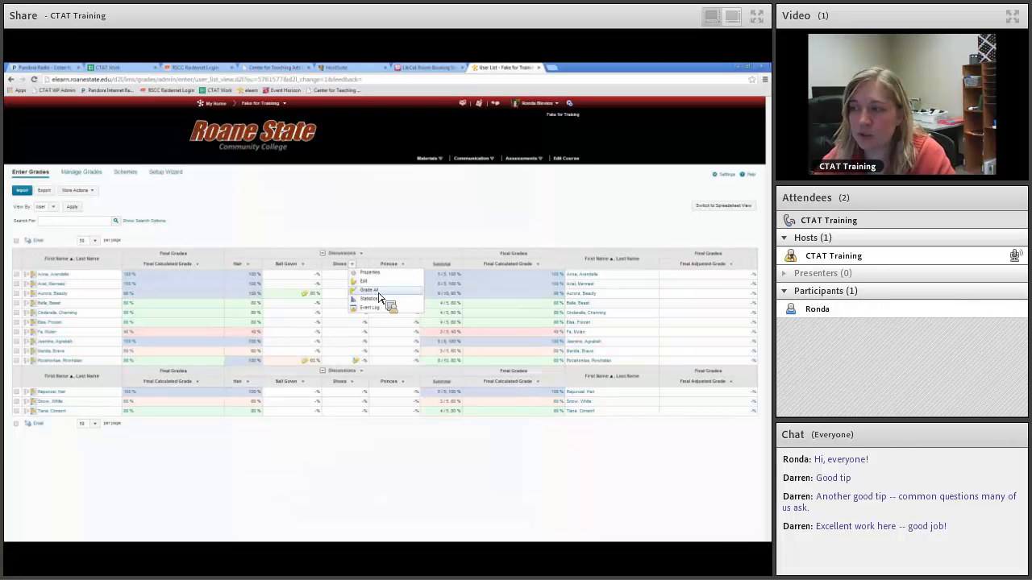
click(380, 292)
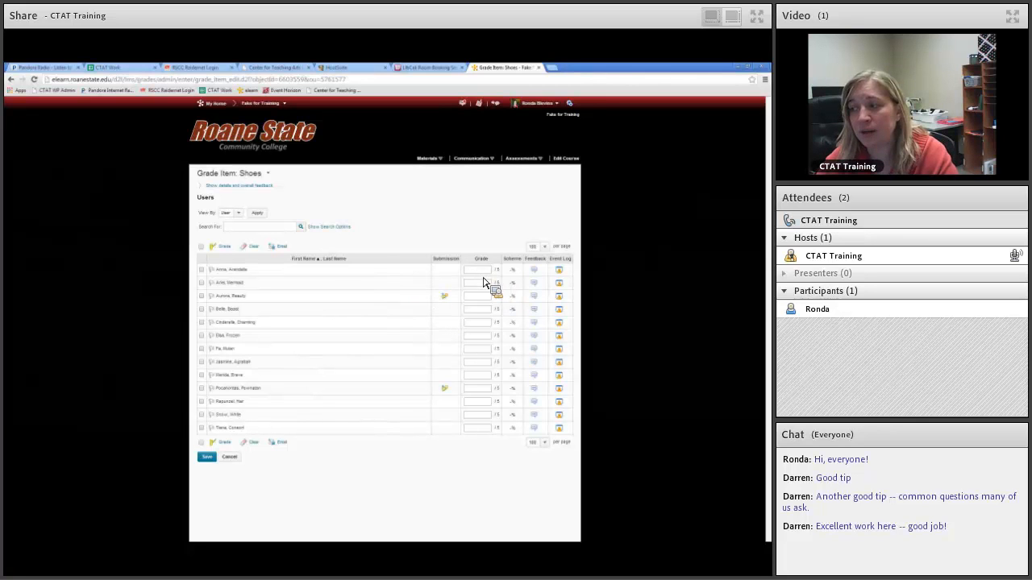
click(448, 304)
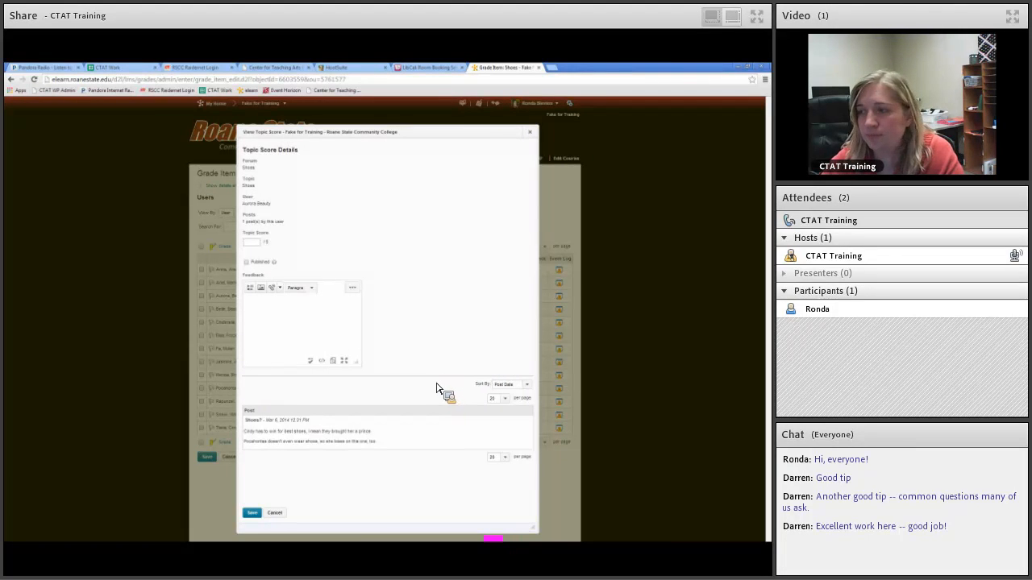
click(260, 251)
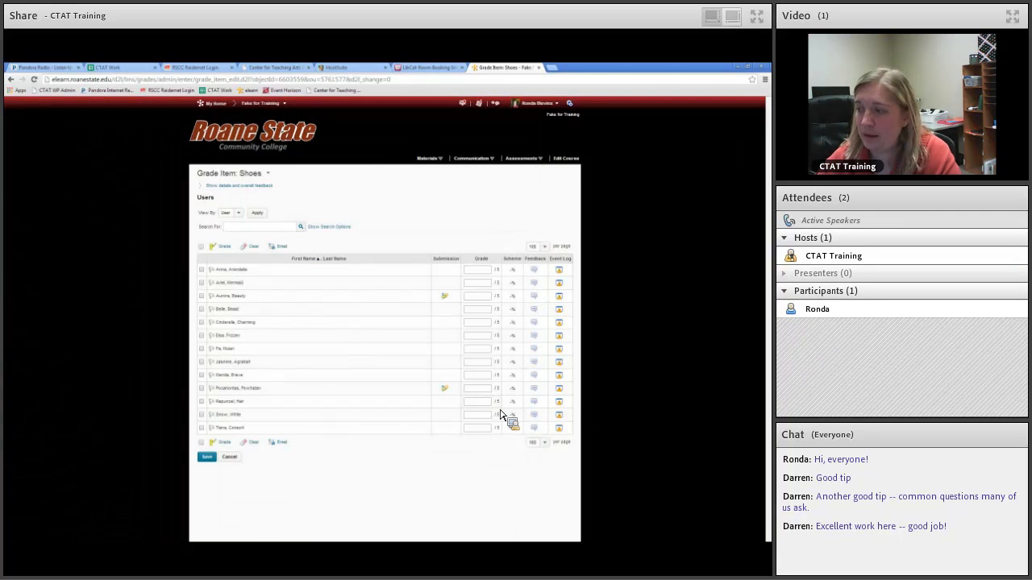
Save an unpublished Shoes topic score of 5 for the second student with a submission, and save the grade item's changes
click(446, 390)
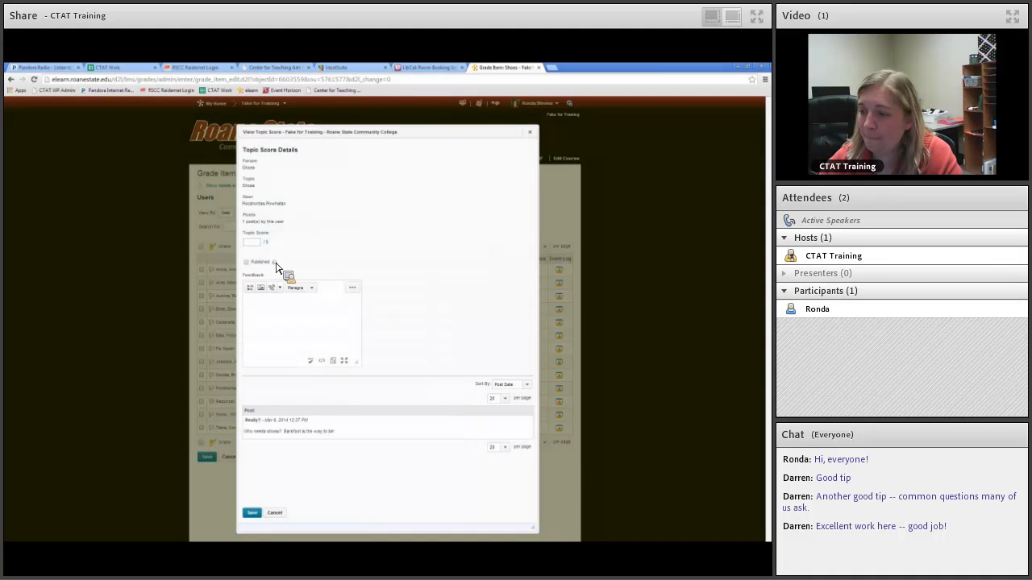
click(259, 244)
text(5)
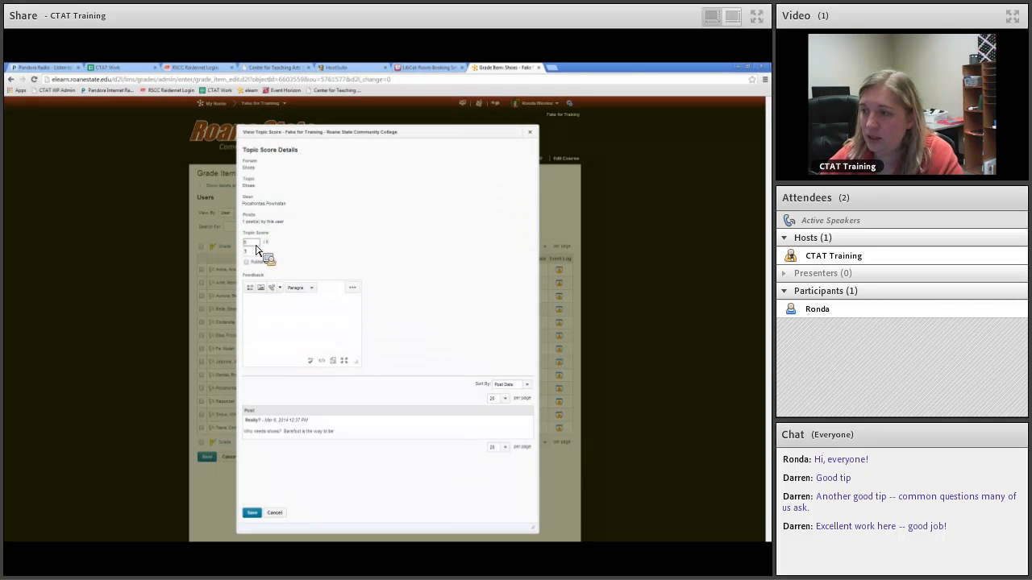
click(348, 242)
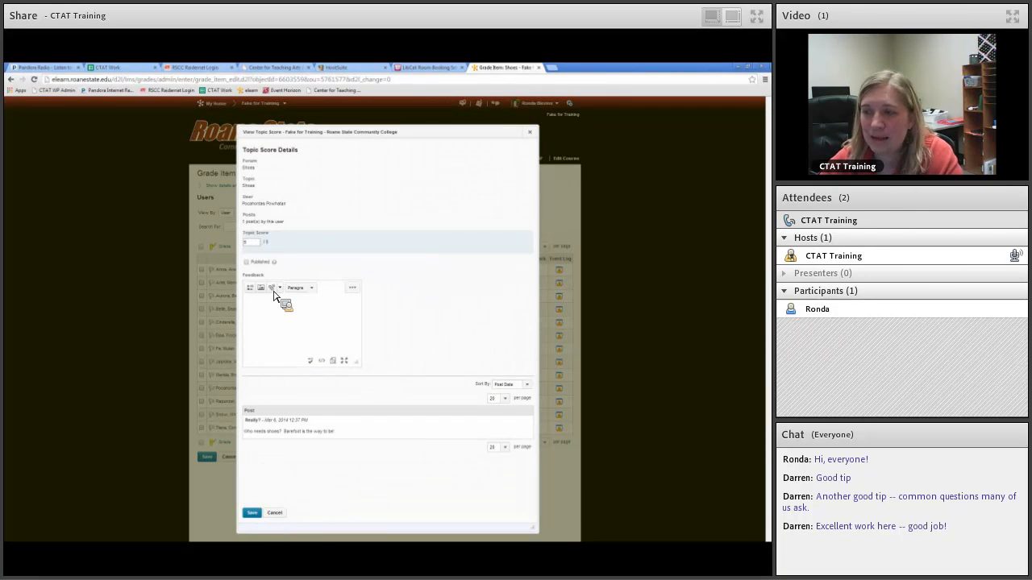
click(257, 515)
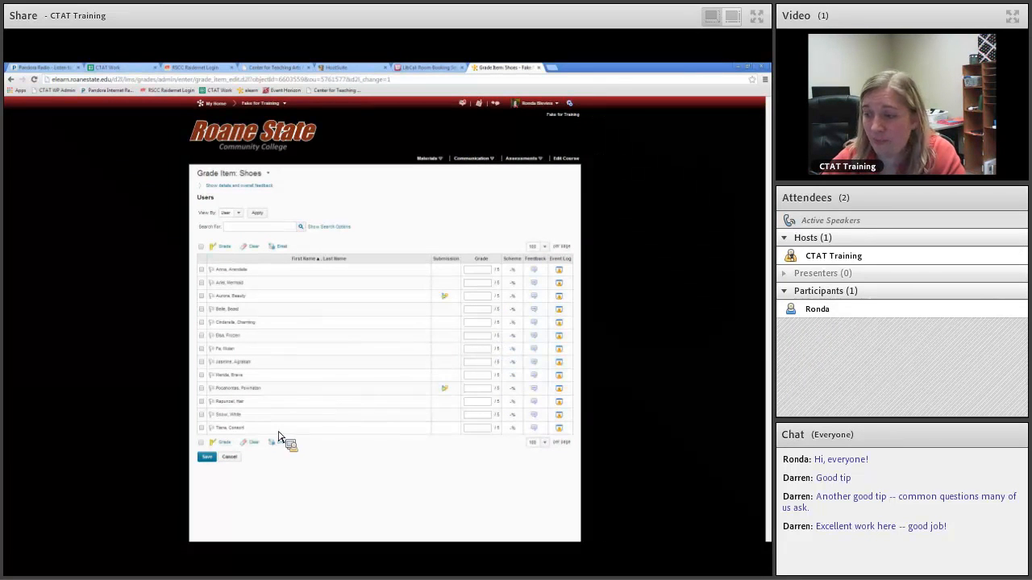
click(208, 458)
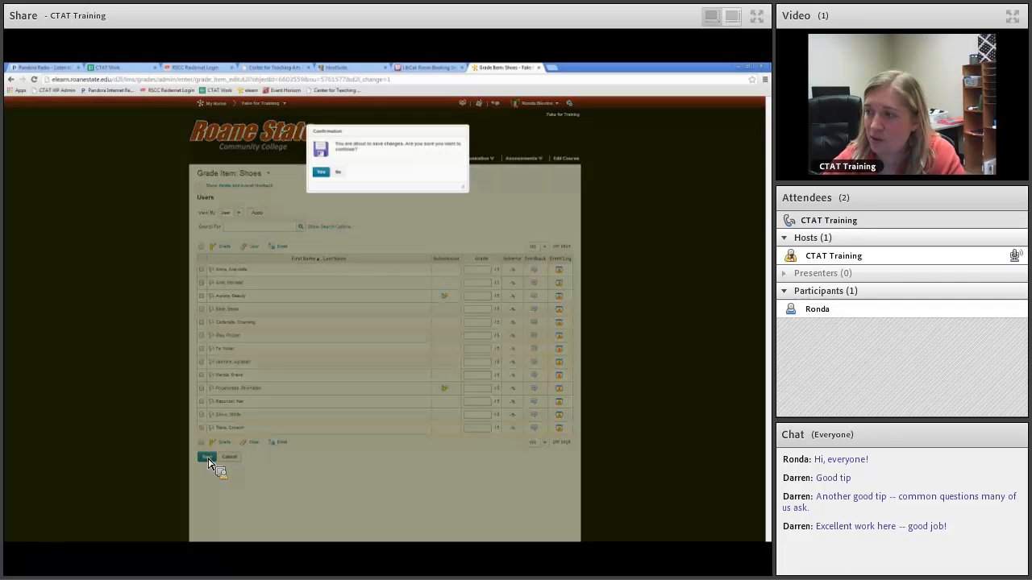
click(322, 173)
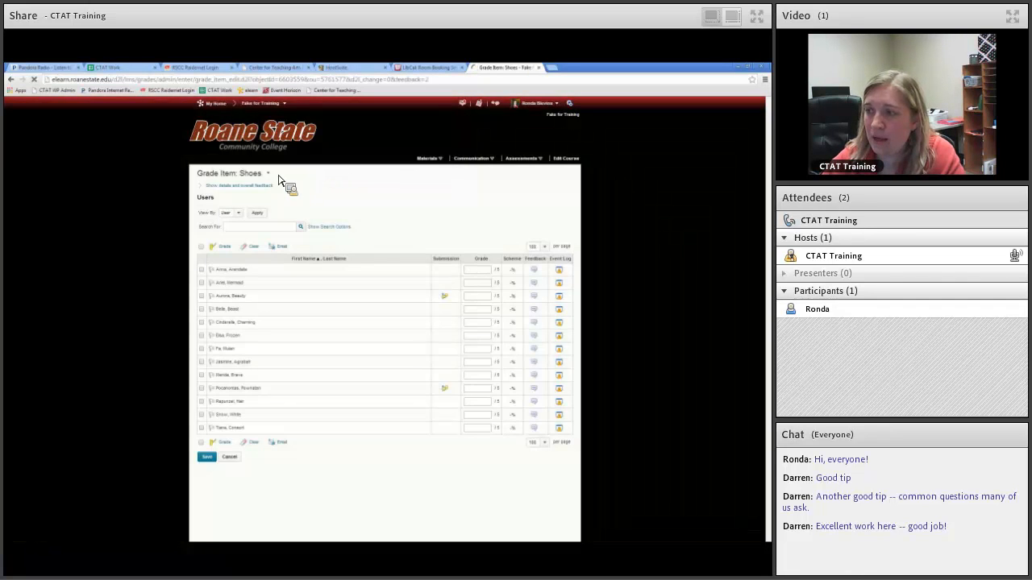
Check the Shoes grade item's available actions, return to Grades, and reopen Shoes with Grade All
click(271, 178)
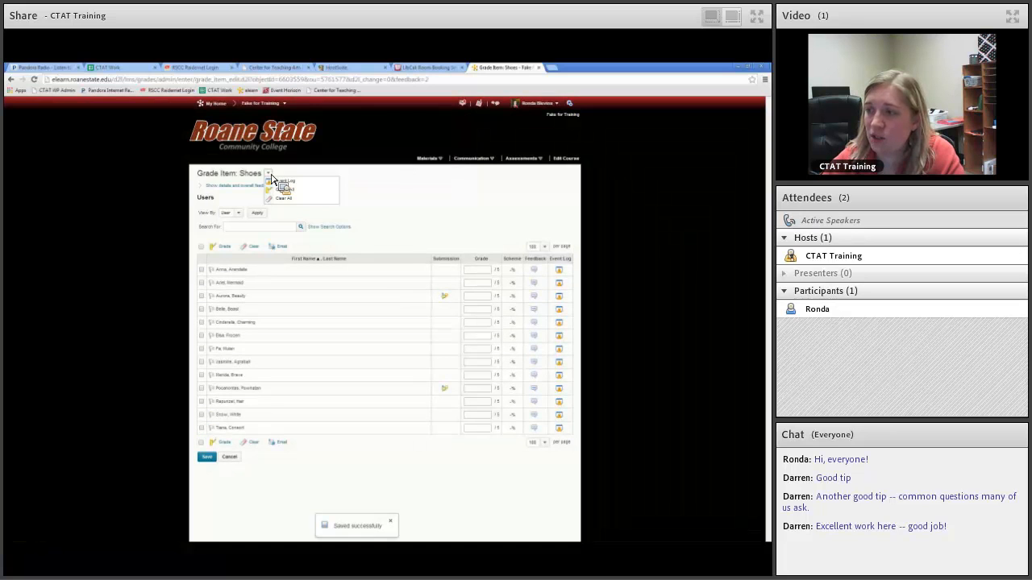
click(233, 180)
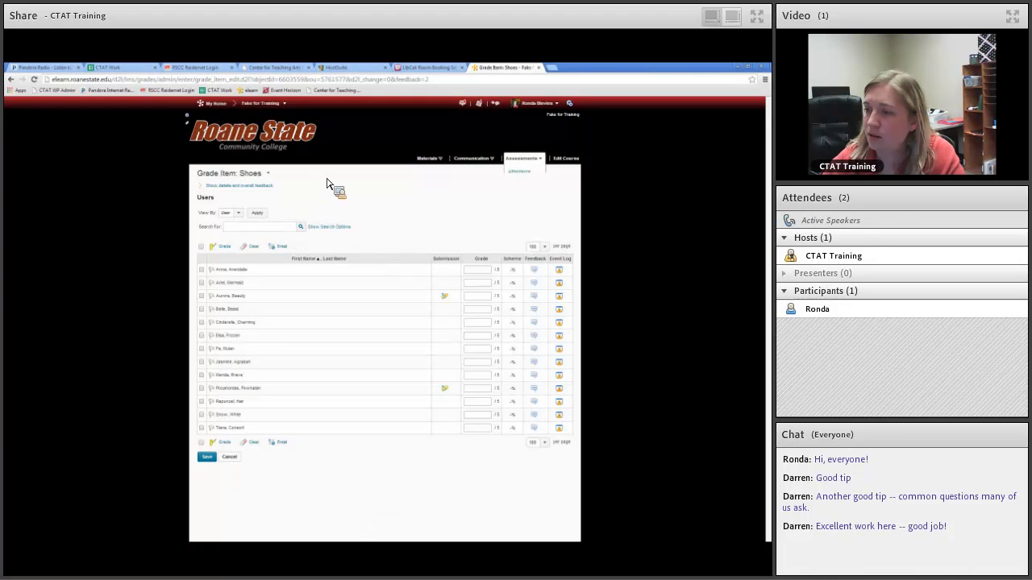
click(520, 164)
click(514, 185)
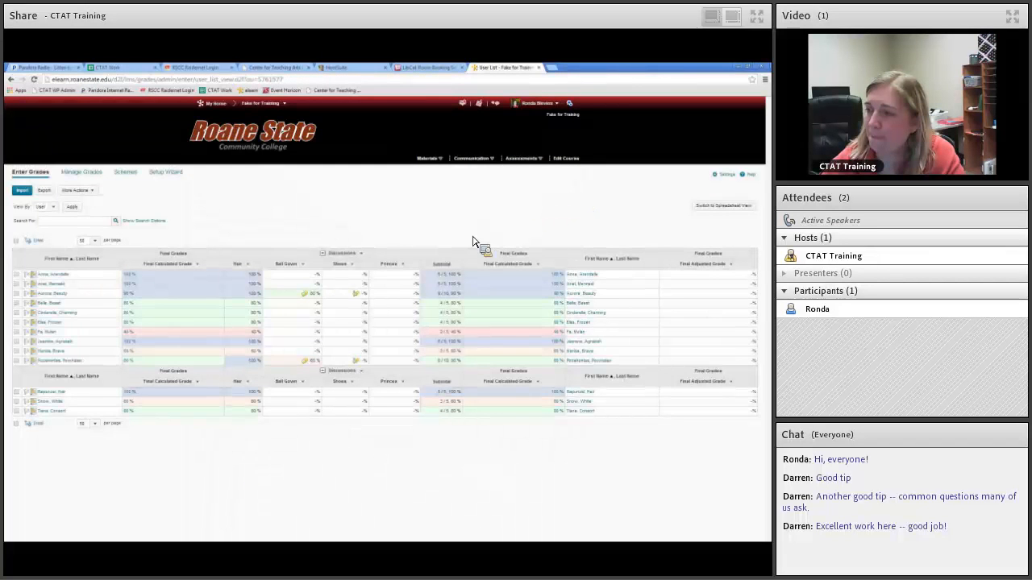
click(354, 270)
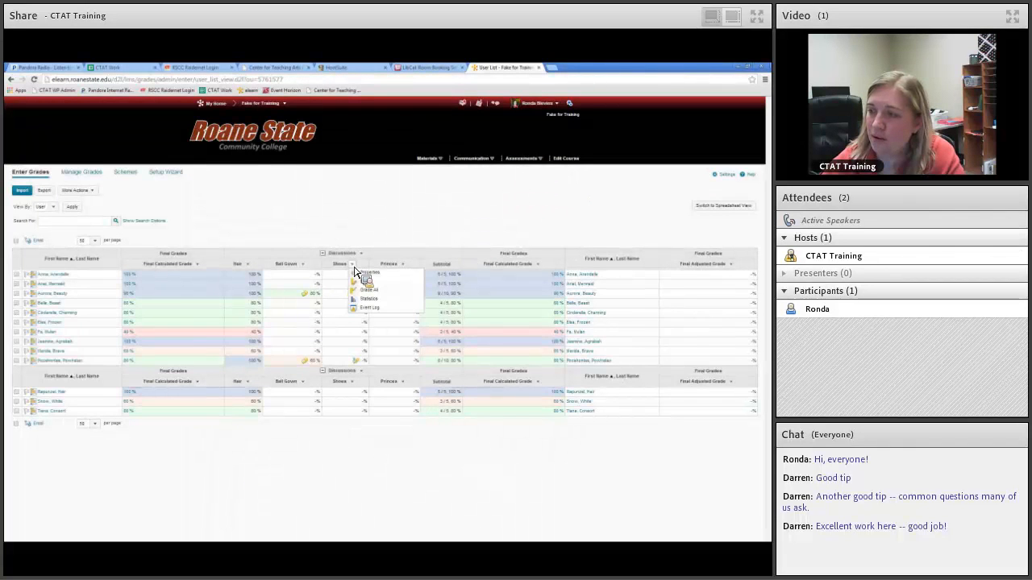
click(367, 293)
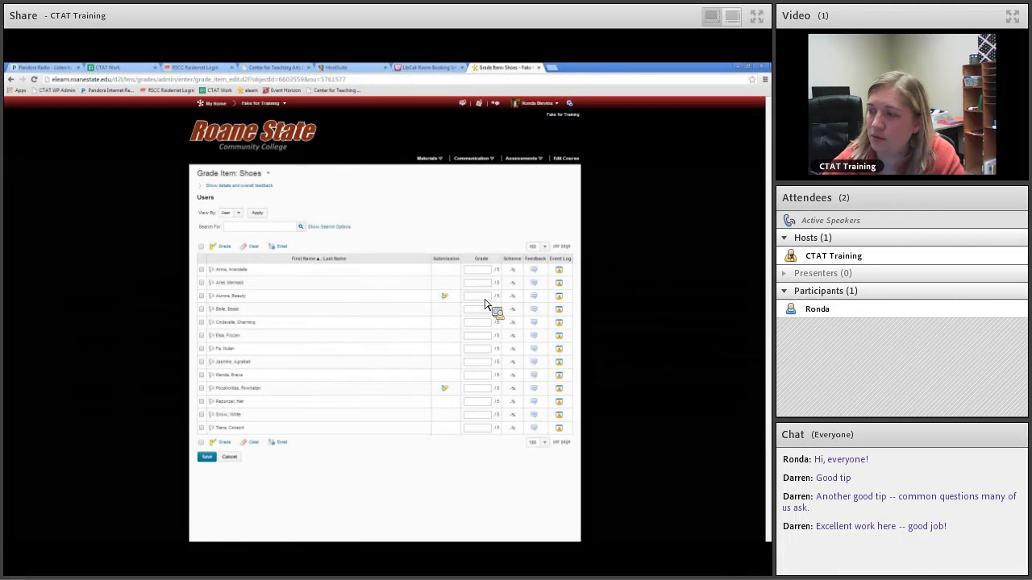
Publish the first submitting student's Shoes topic score and save it, overwriting the existing feedback
click(486, 300)
click(448, 299)
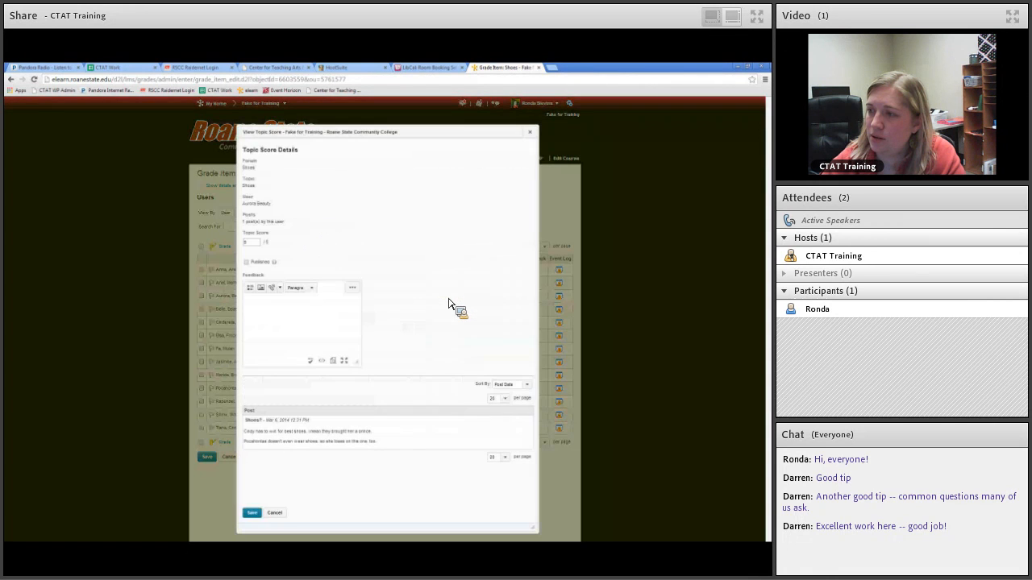
click(249, 263)
click(253, 513)
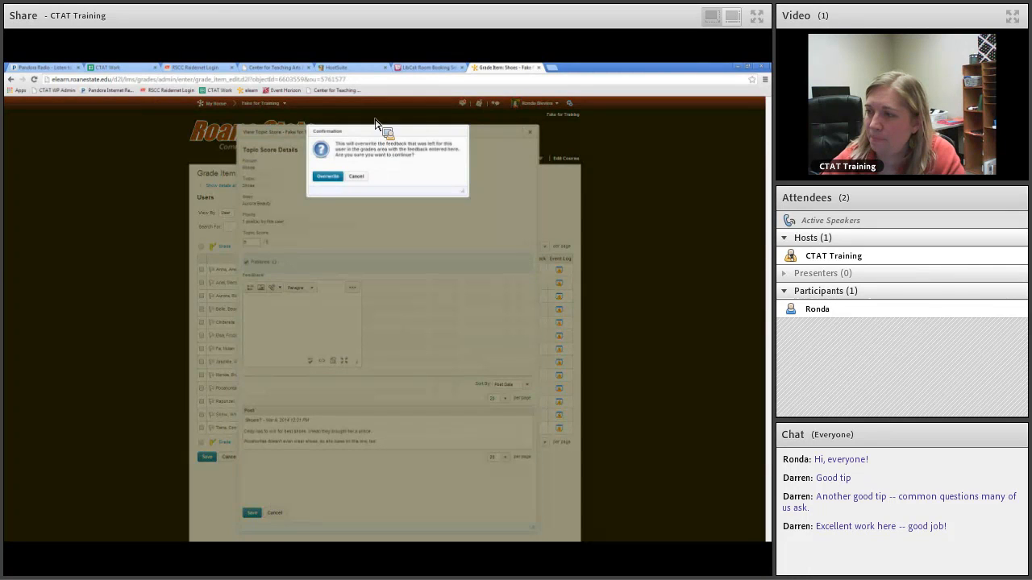
click(336, 182)
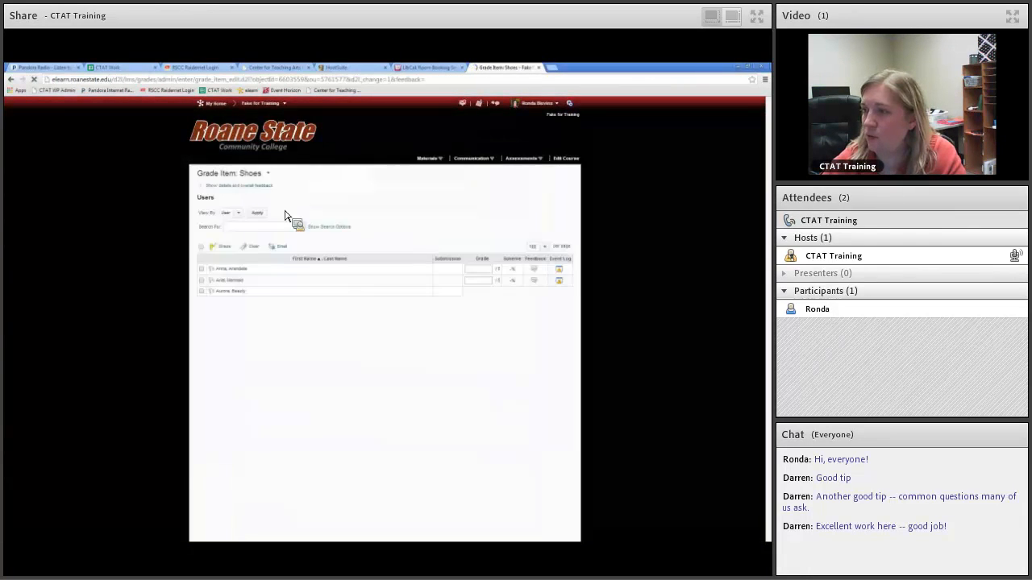
Return from the Shoes grade item to the Grades list and check the actions available for the Discussions category and Shoes
click(268, 174)
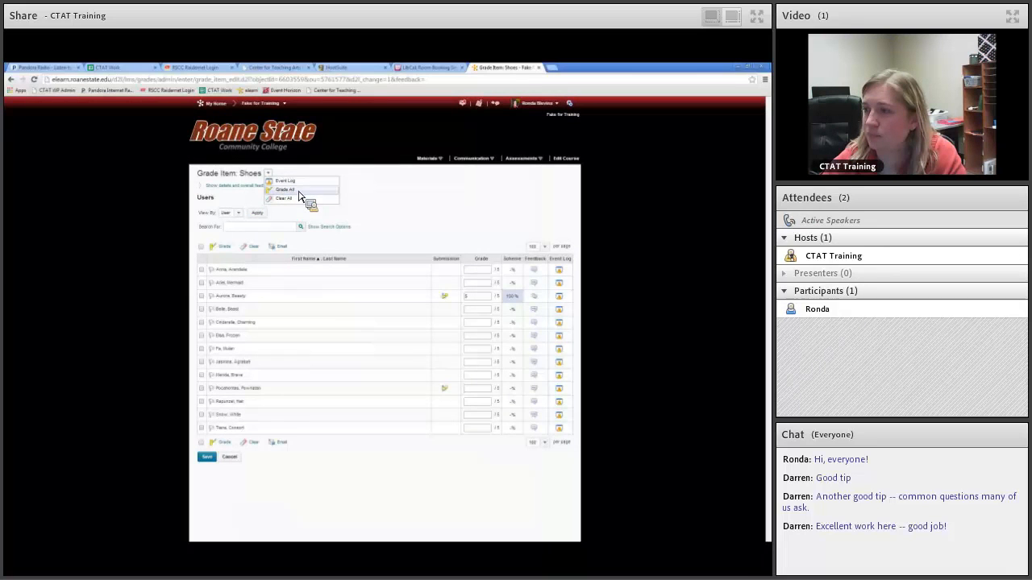
click(539, 161)
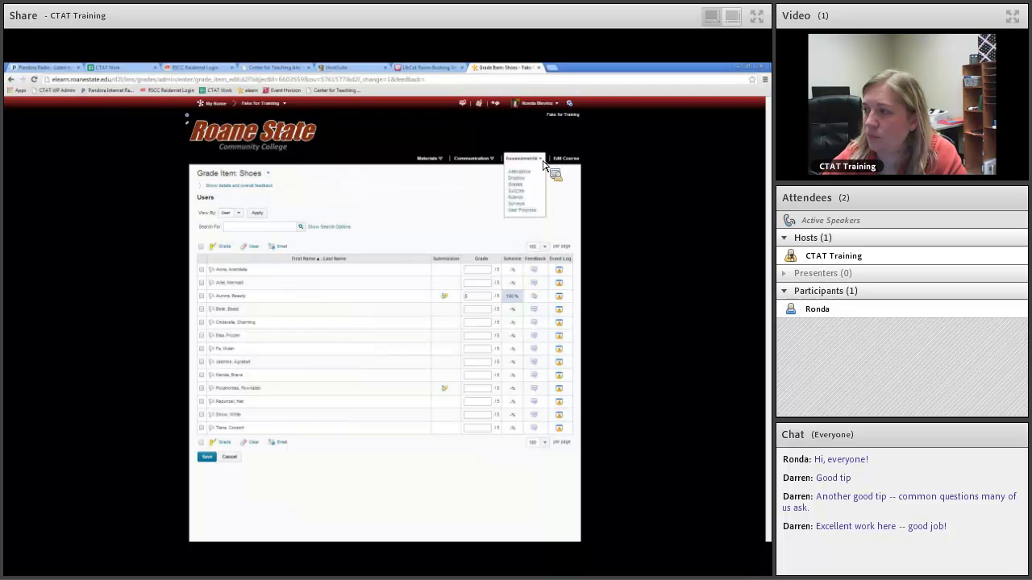
click(524, 185)
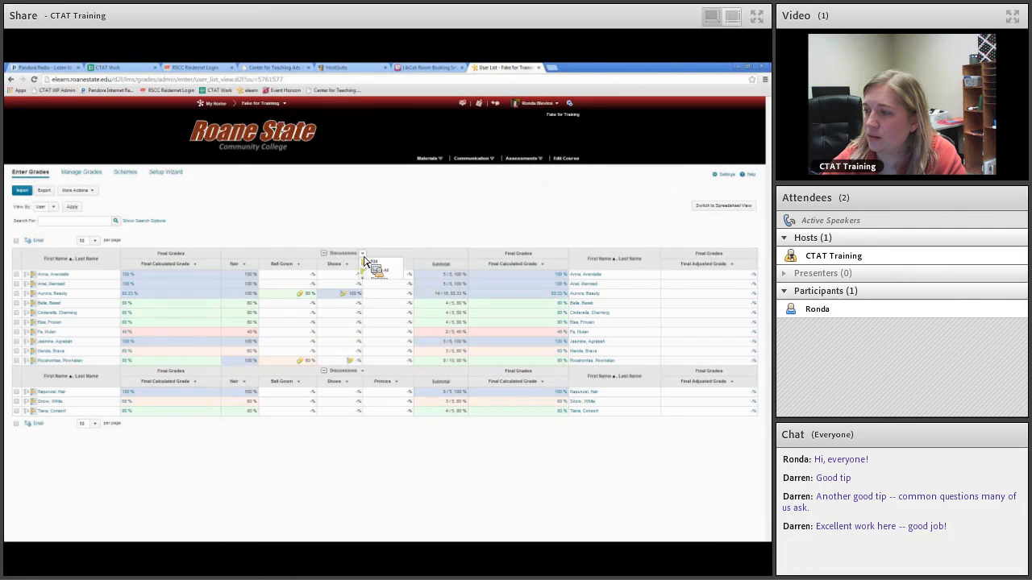
click(348, 265)
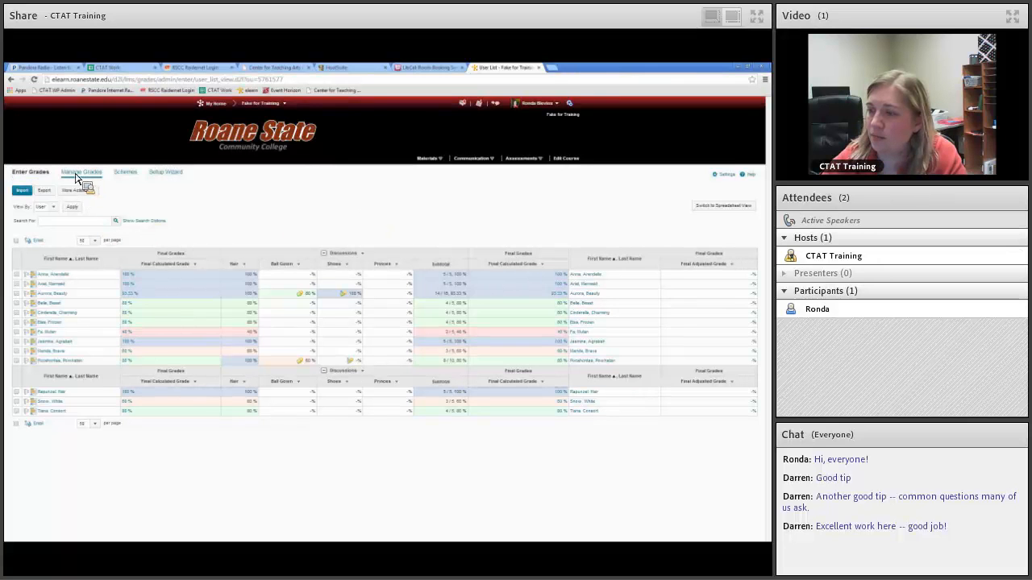
Publish the second submitting student's Shoes topic score from the Grades list and save it, overwriting the existing feedback
click(350, 361)
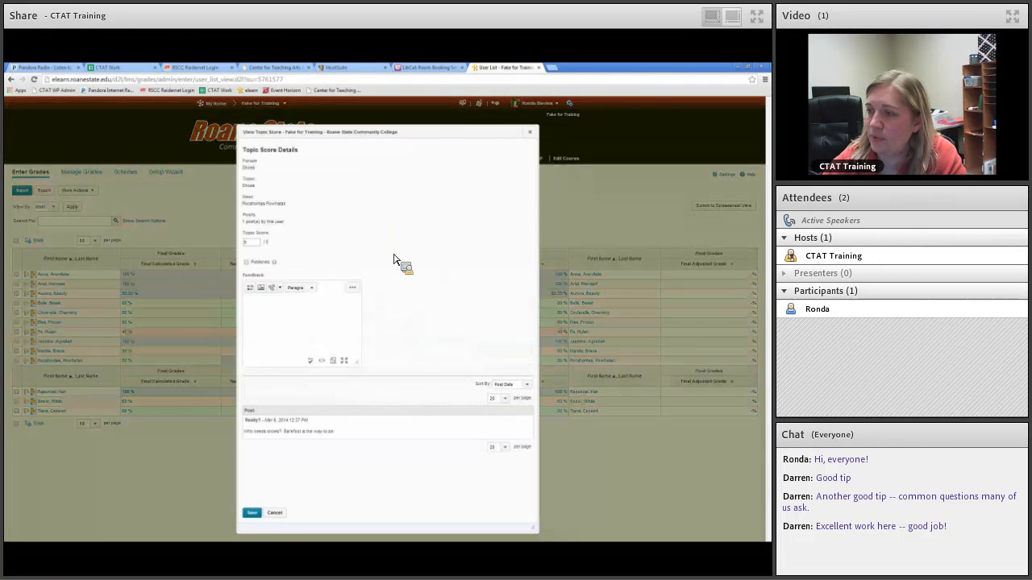
click(245, 262)
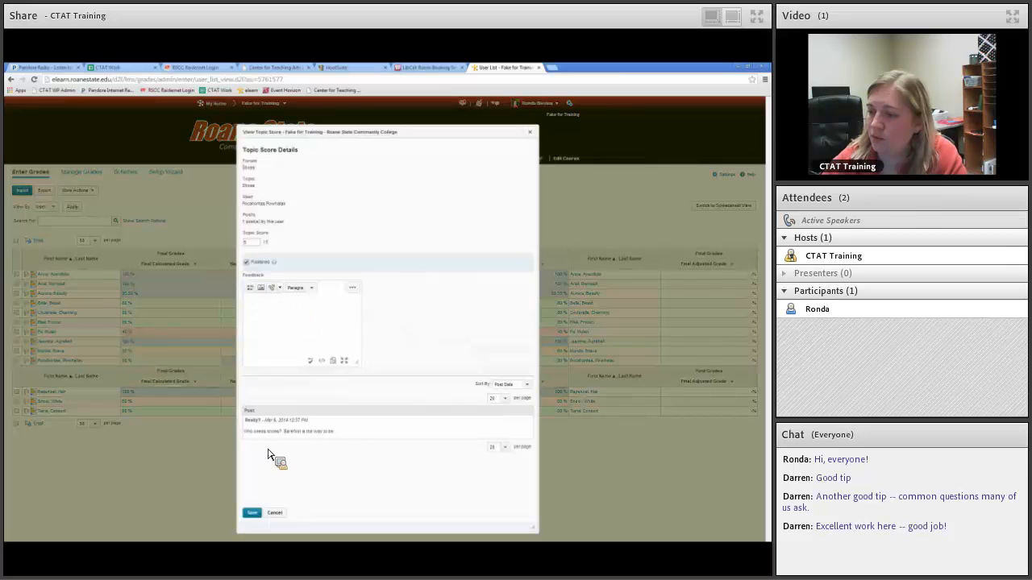
click(251, 513)
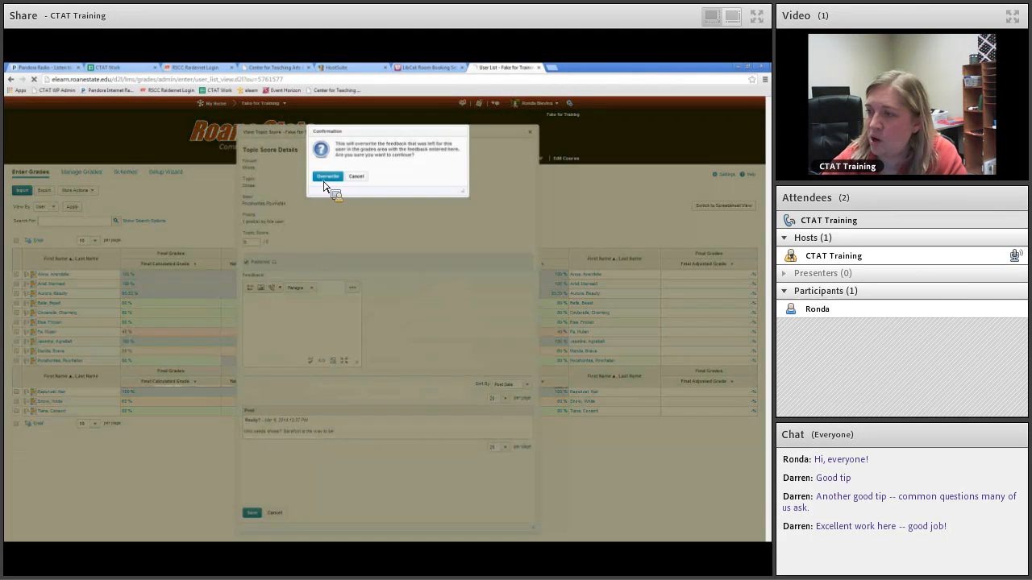
click(324, 180)
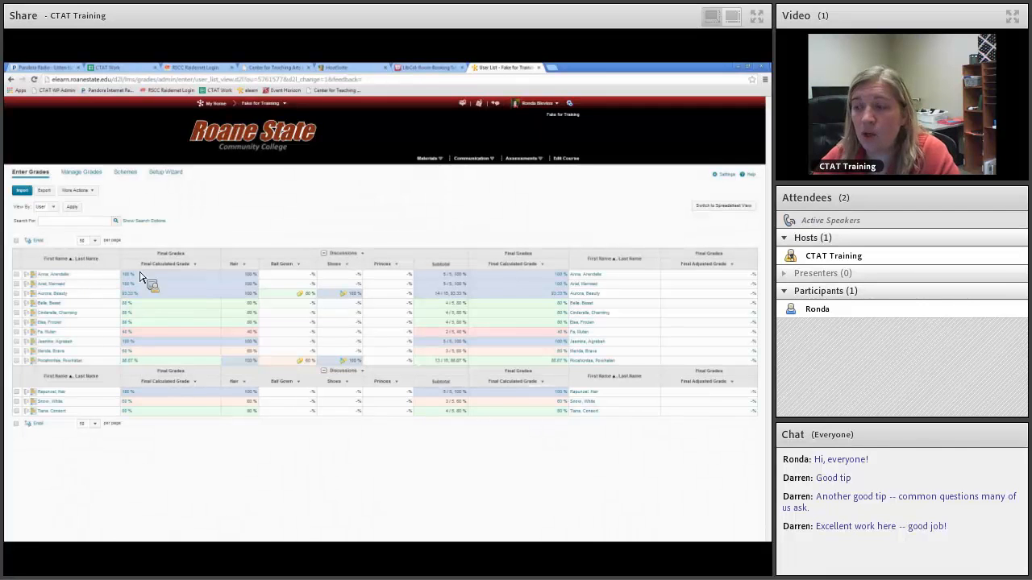
Sort the Grades list by the first Discussions item in ascending and descending order, and by Final Calculated Grade in ascending order
click(238, 272)
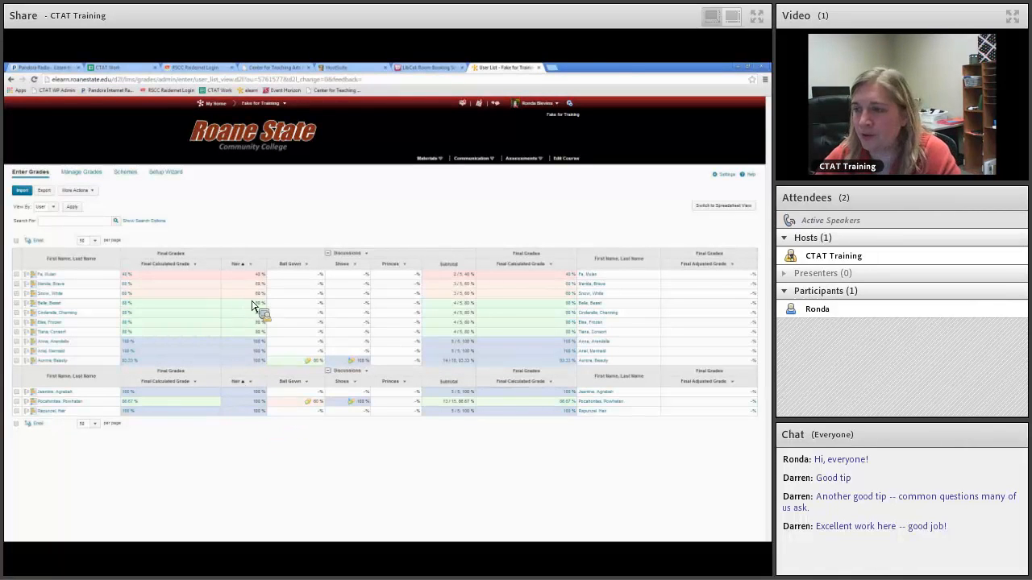
click(237, 267)
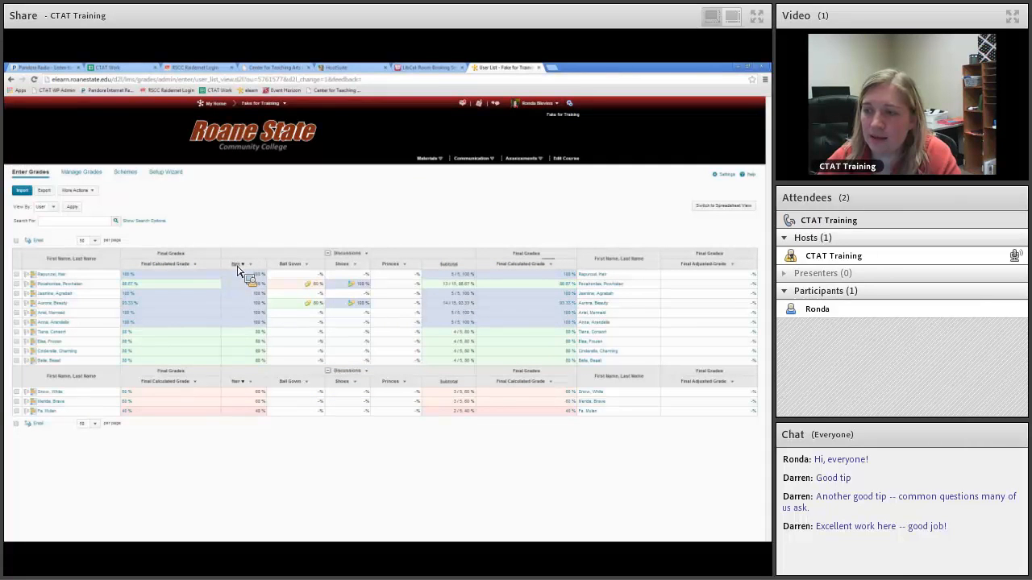
click(171, 269)
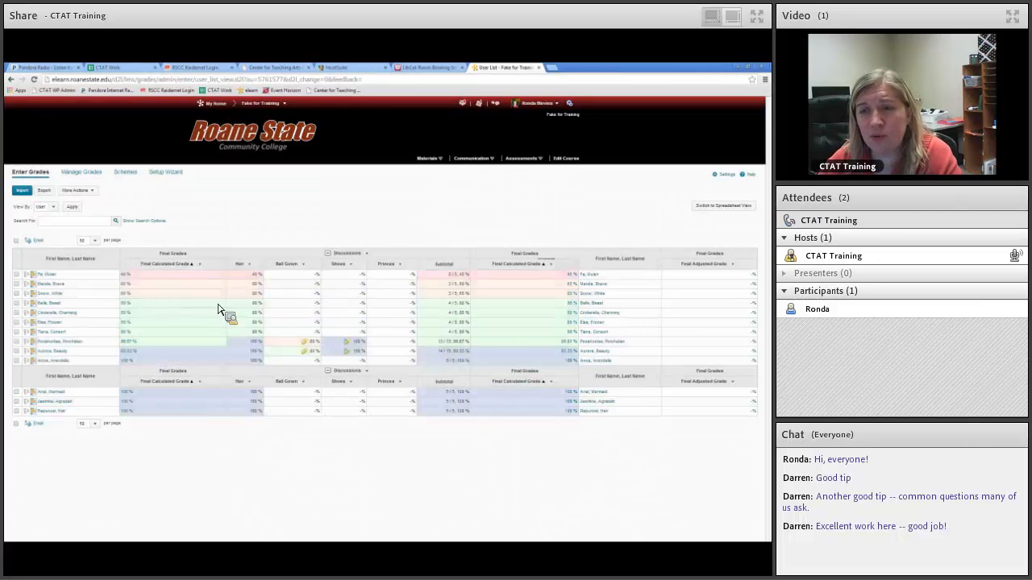